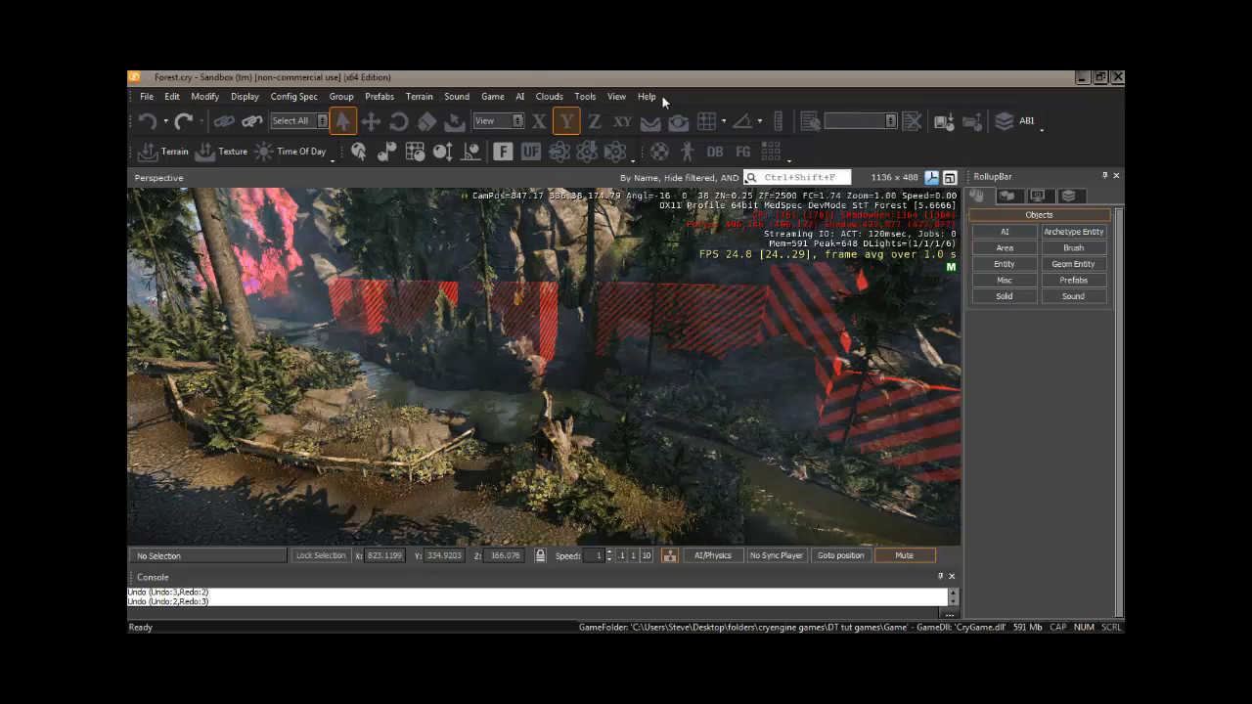
click(176, 95)
mouse_move(217, 98)
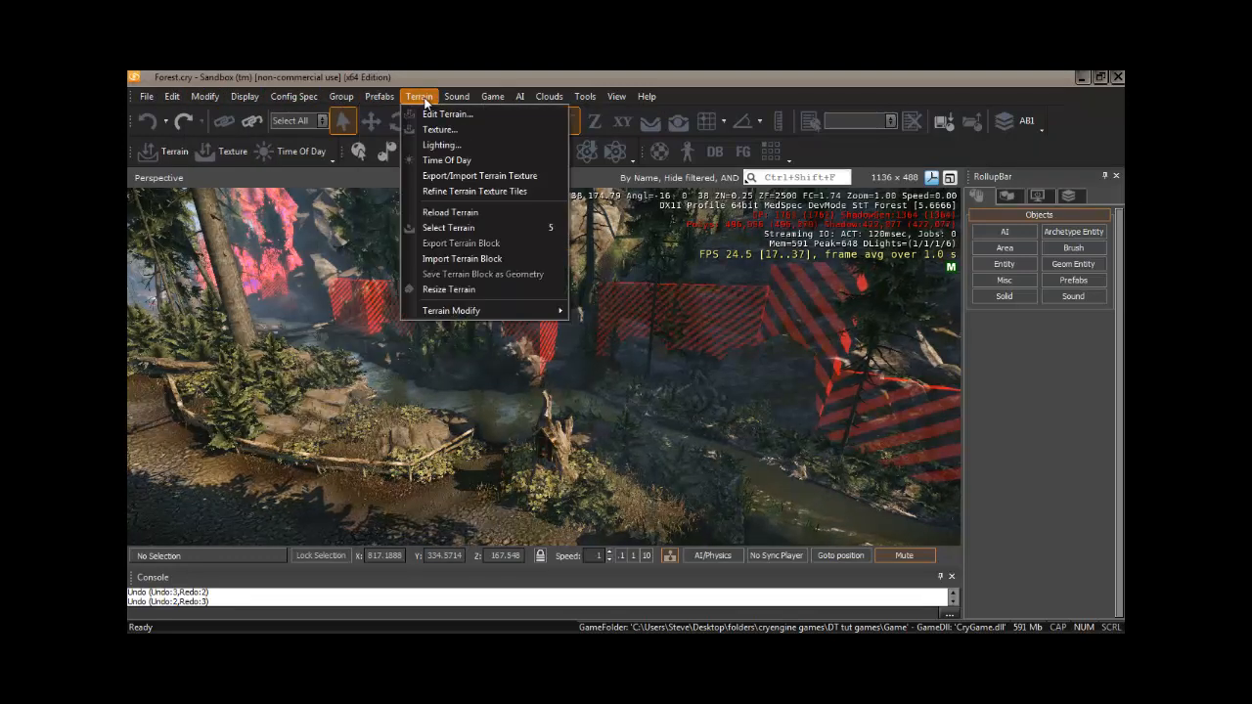
mouse_move(453, 99)
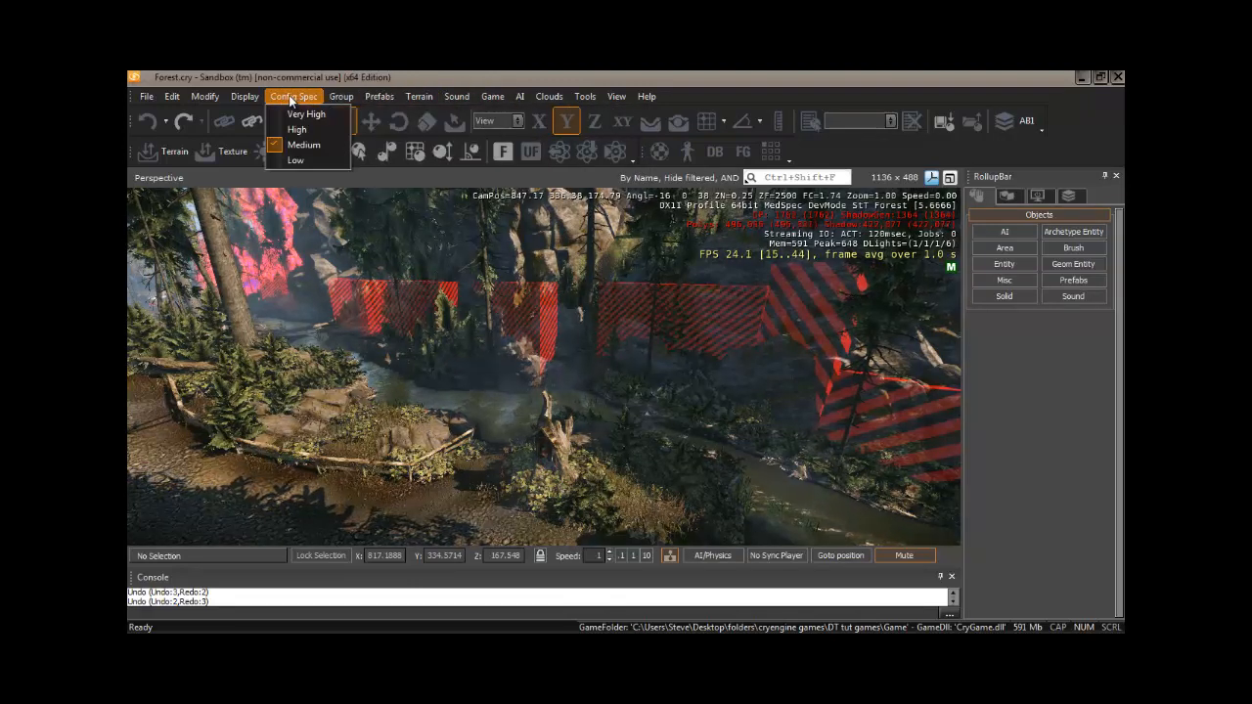
click(728, 95)
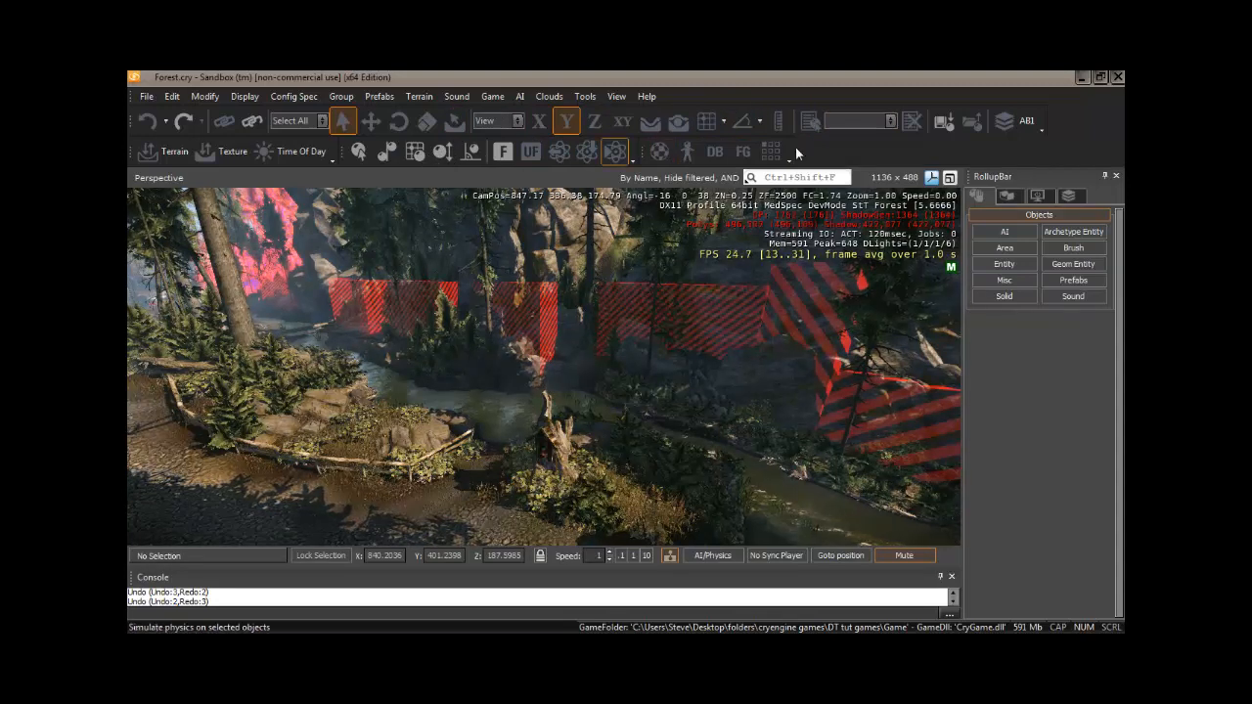
- Show the Standard toolbar and dock it at the end of the second toolbar row
right_click(847, 154)
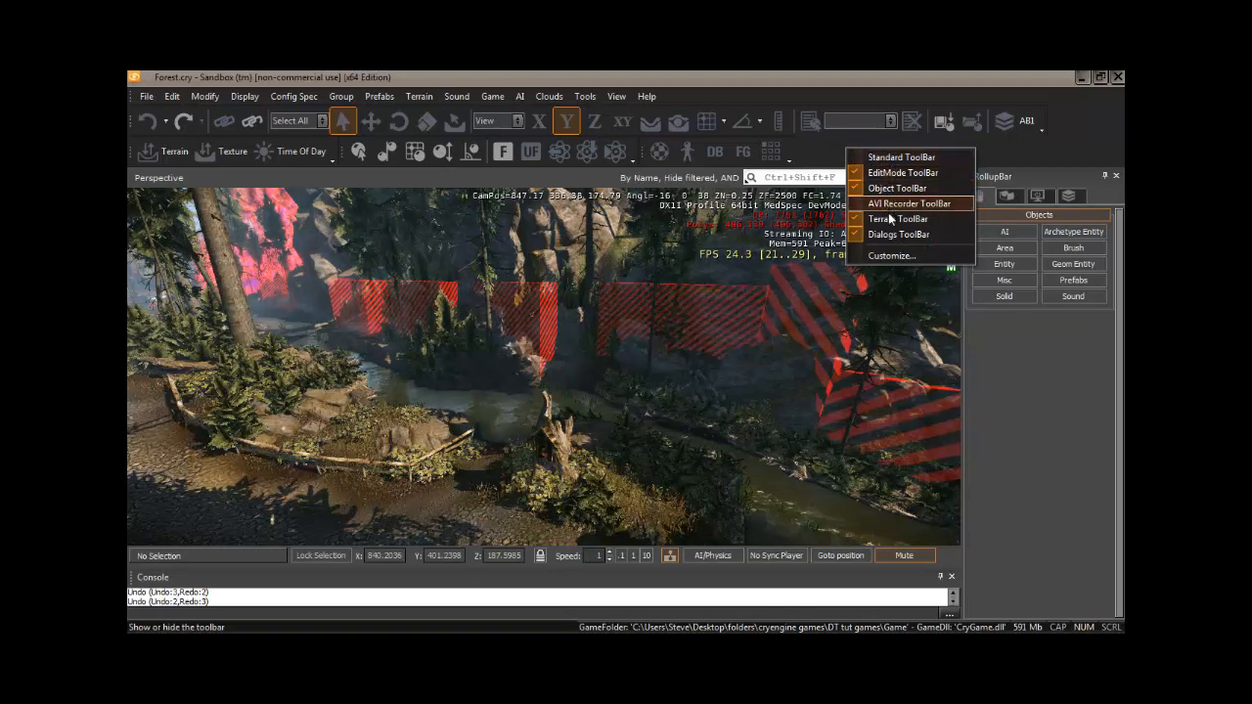
click(898, 157)
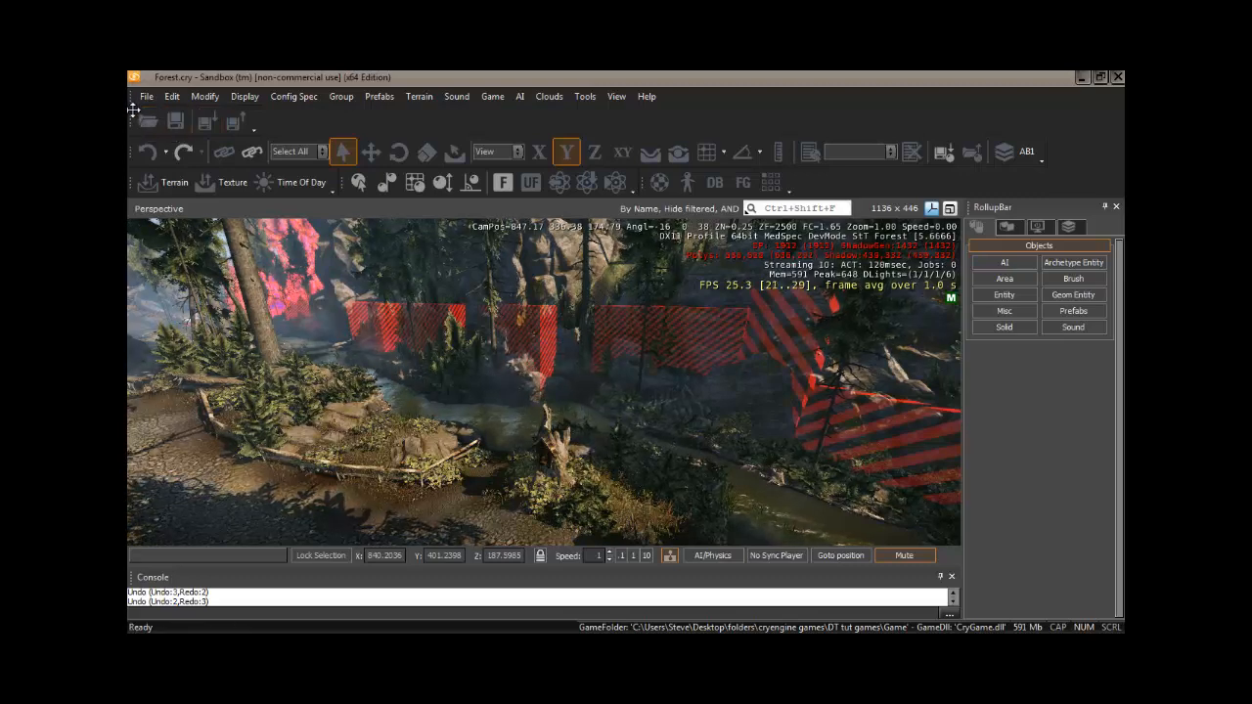
drag(133, 111, 815, 148)
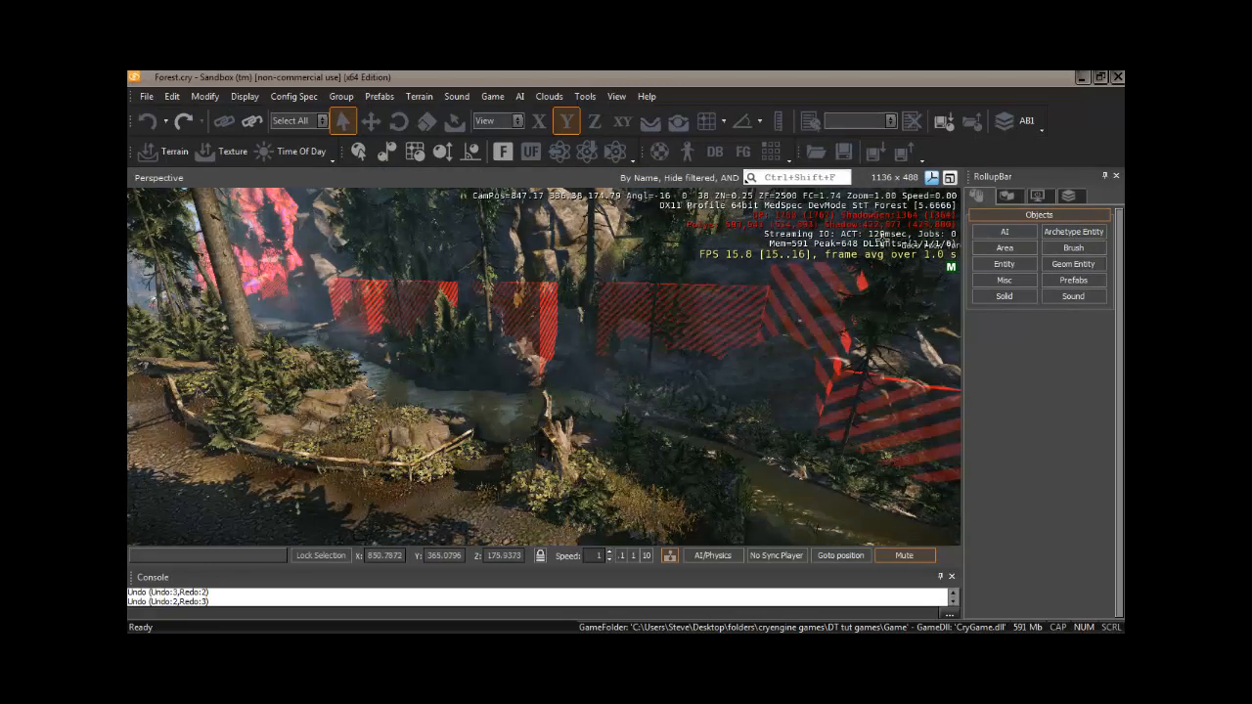
- Hide the Standard toolbar again
right_click(948, 146)
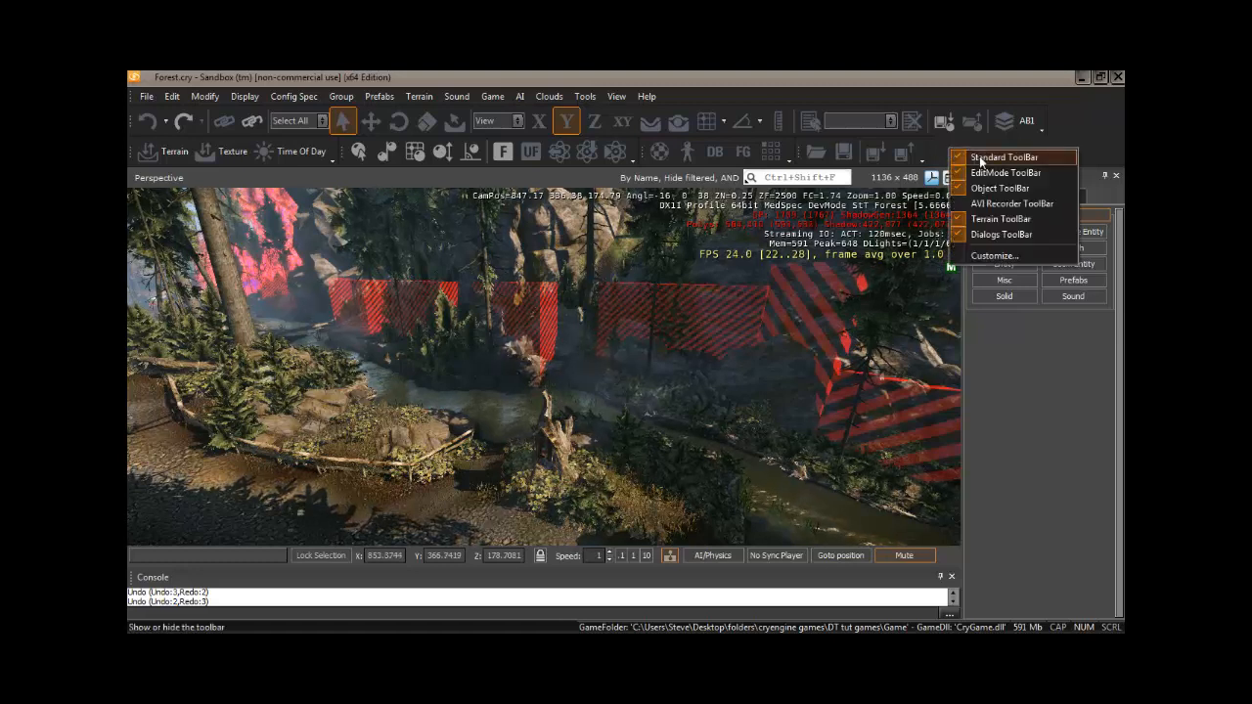
click(980, 159)
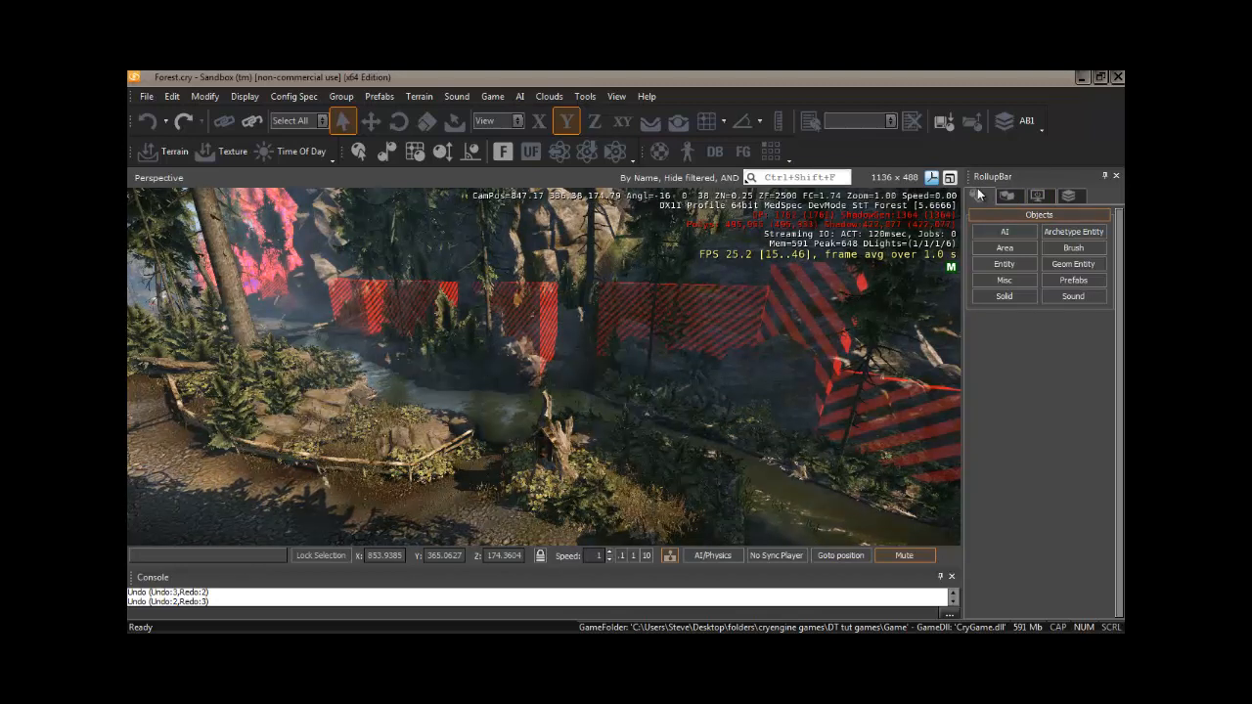
- Examine the Rollup Bar's Terrain, Display and Layers tabs
click(1015, 298)
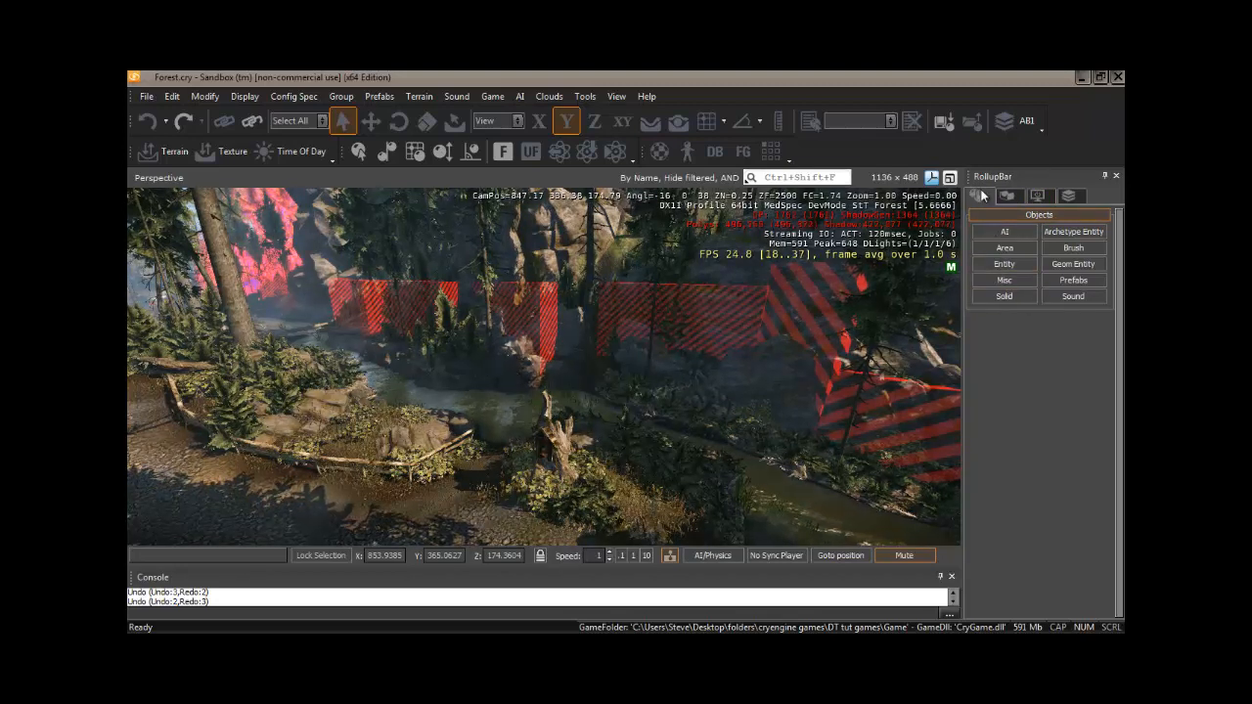
click(1007, 196)
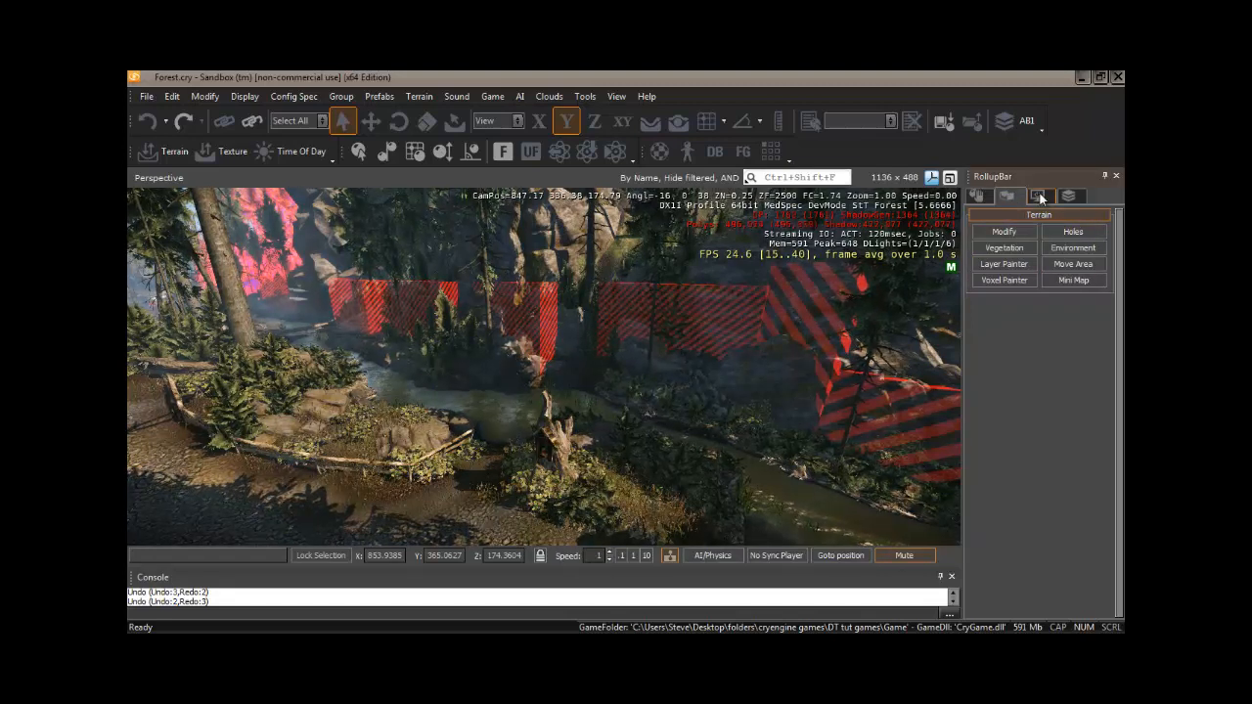
click(1039, 197)
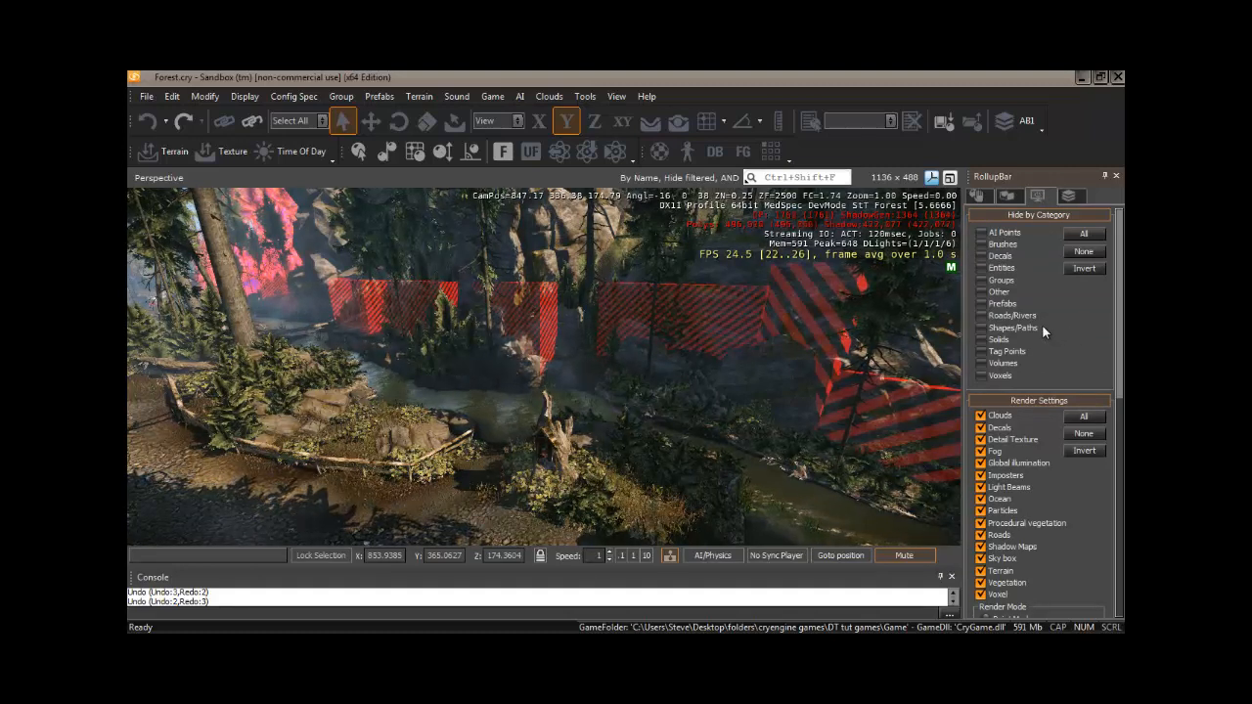
click(1071, 196)
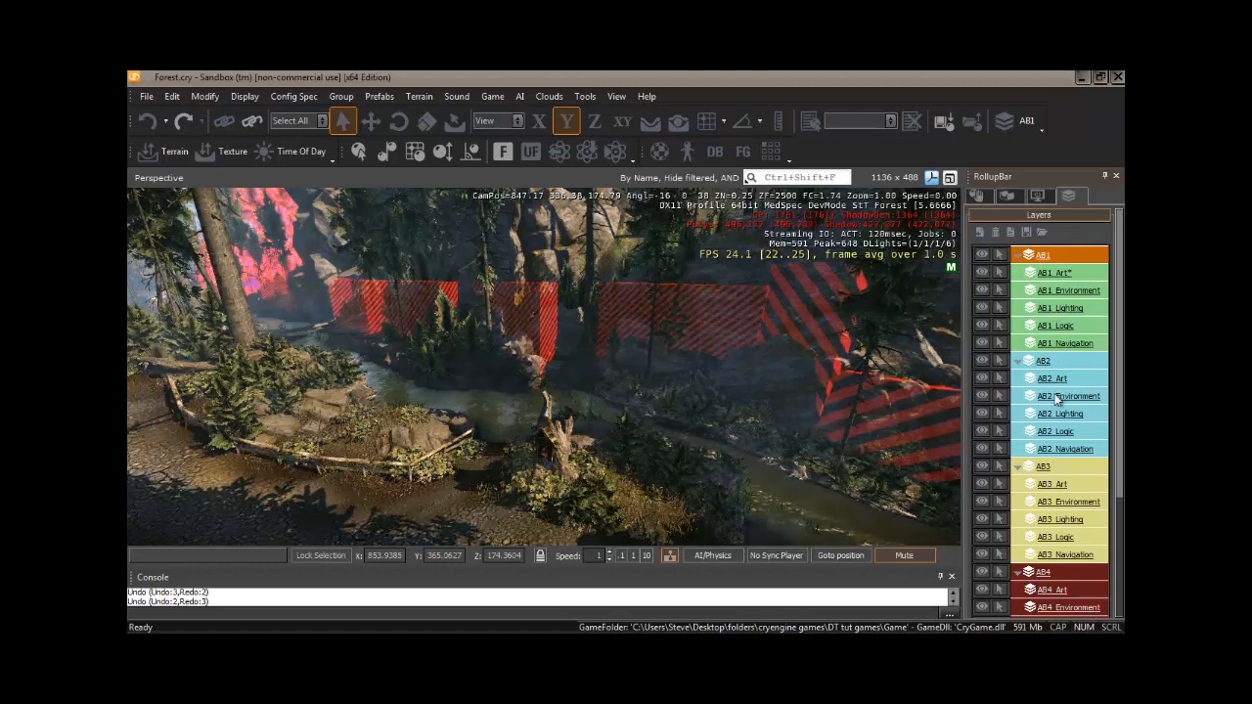
- Hide and re-show the AB1_Art layer, then return to the Rollup Bar's Objects tab
click(982, 273)
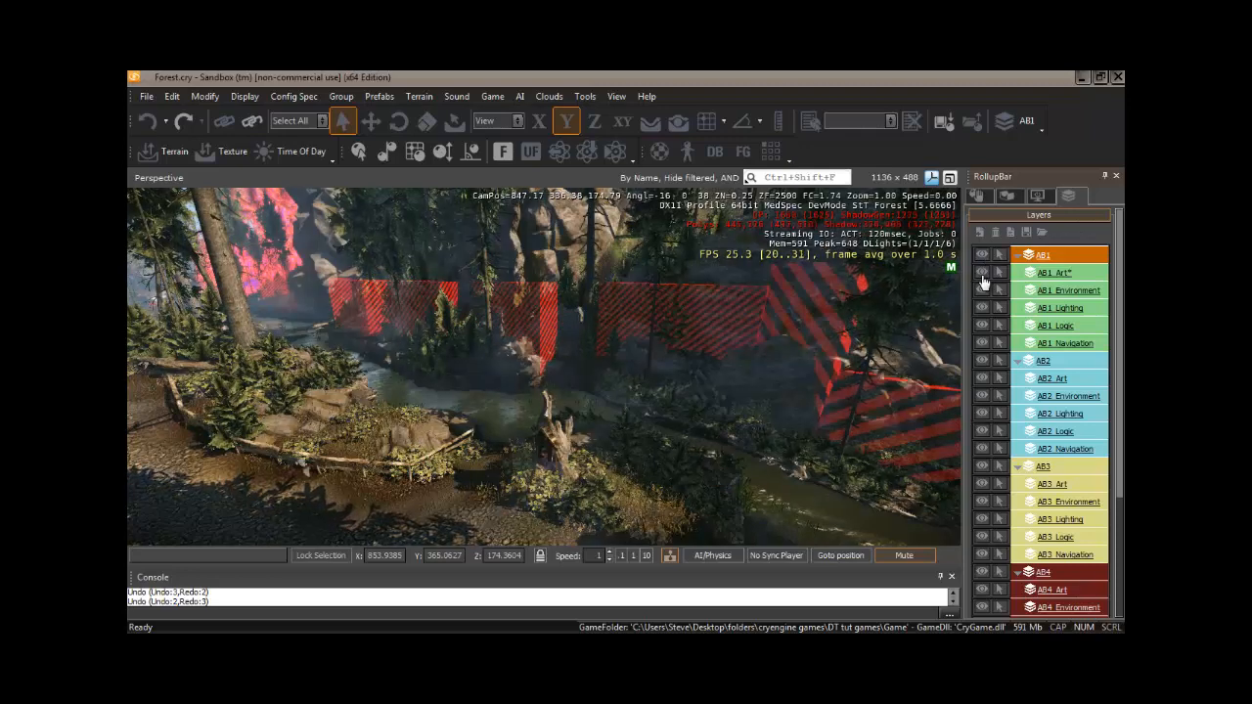
click(984, 277)
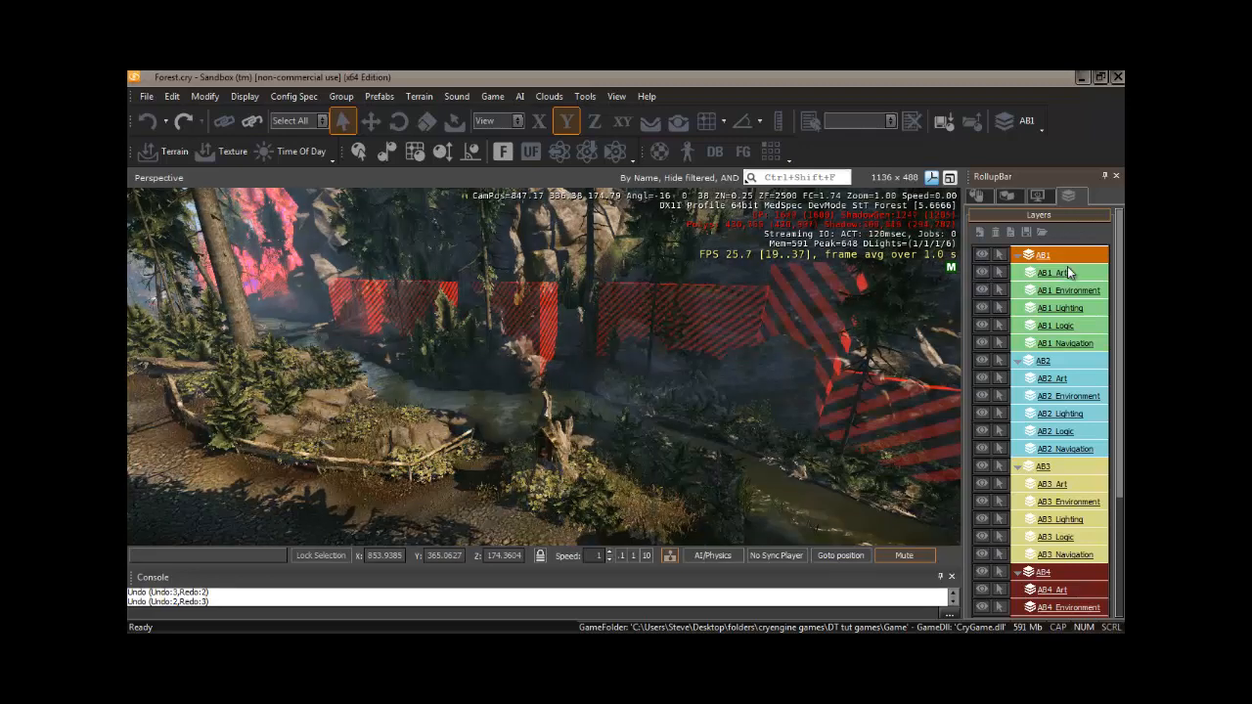
click(981, 197)
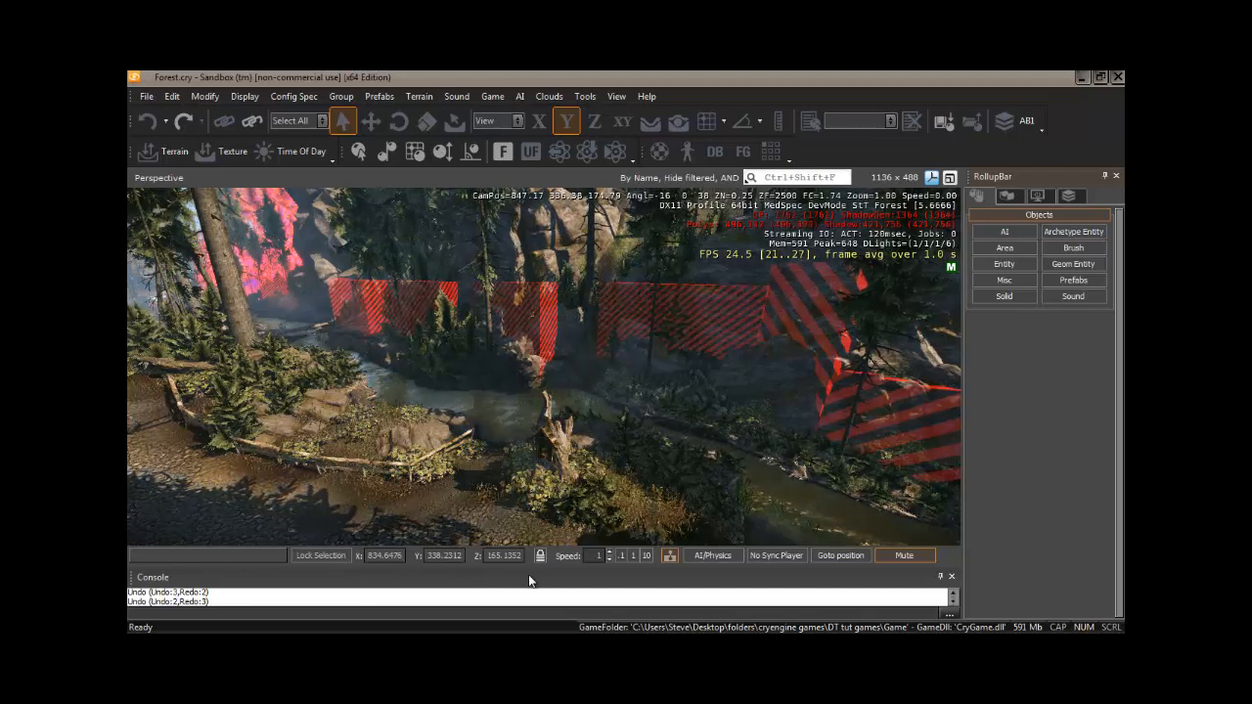
- Toggle the editor's sound mute and rotate the viewport camera around the river scene
click(907, 555)
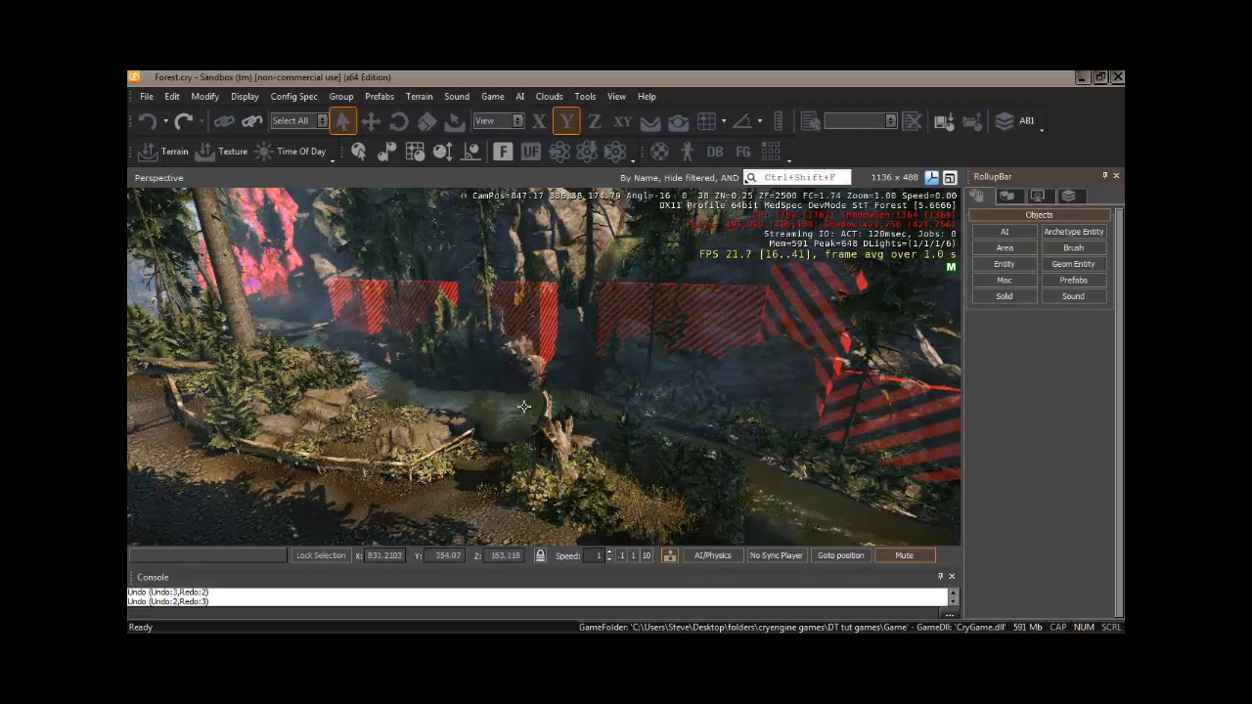
right_drag(517, 414, 520, 403)
right_drag(525, 411, 527, 404)
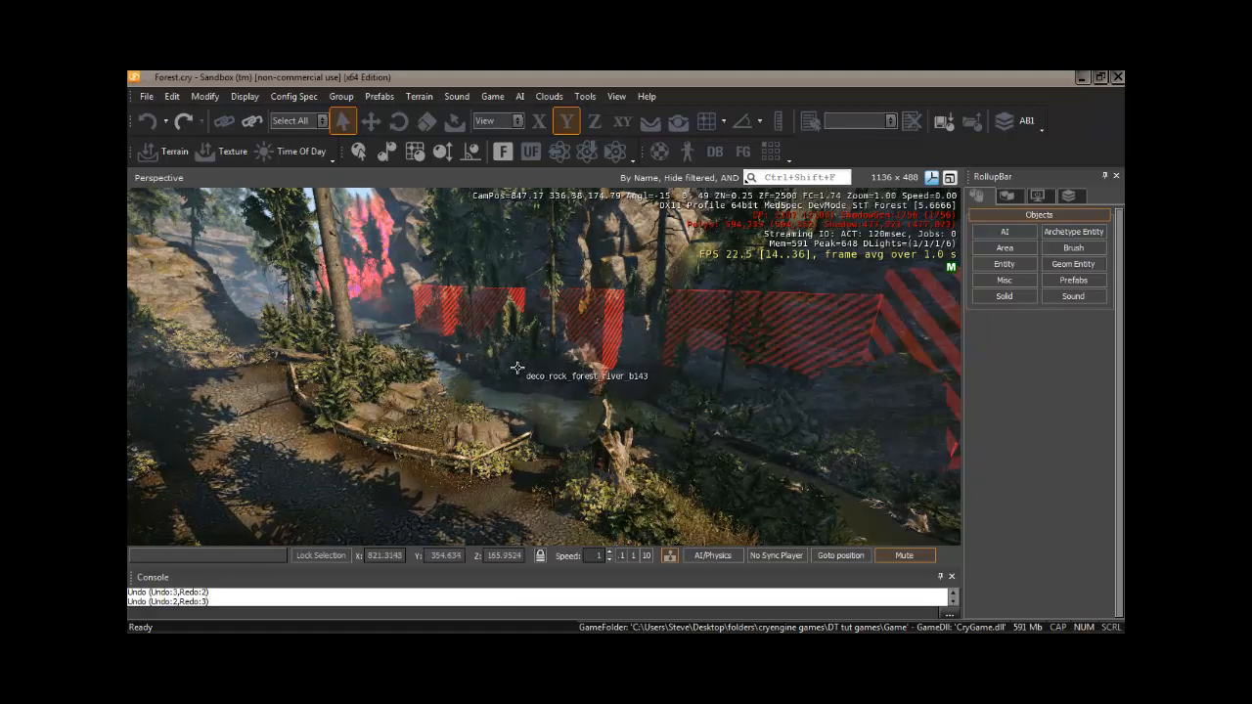
mouse_move(520, 368)
right_down()
mouse_move(499, 362)
mouse_move(517, 378)
mouse_move(517, 367)
right_up()
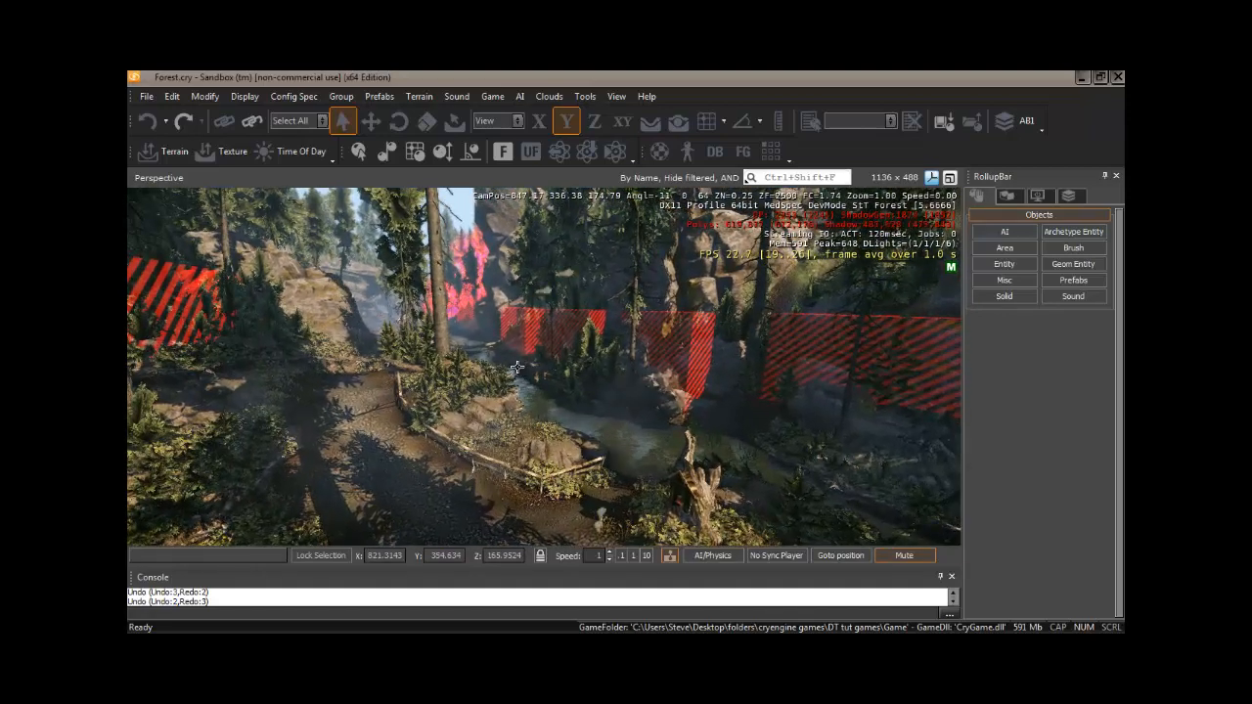
- Fly the camera forward, back and sideways through the level with the movement keys
key(w)
key(s)
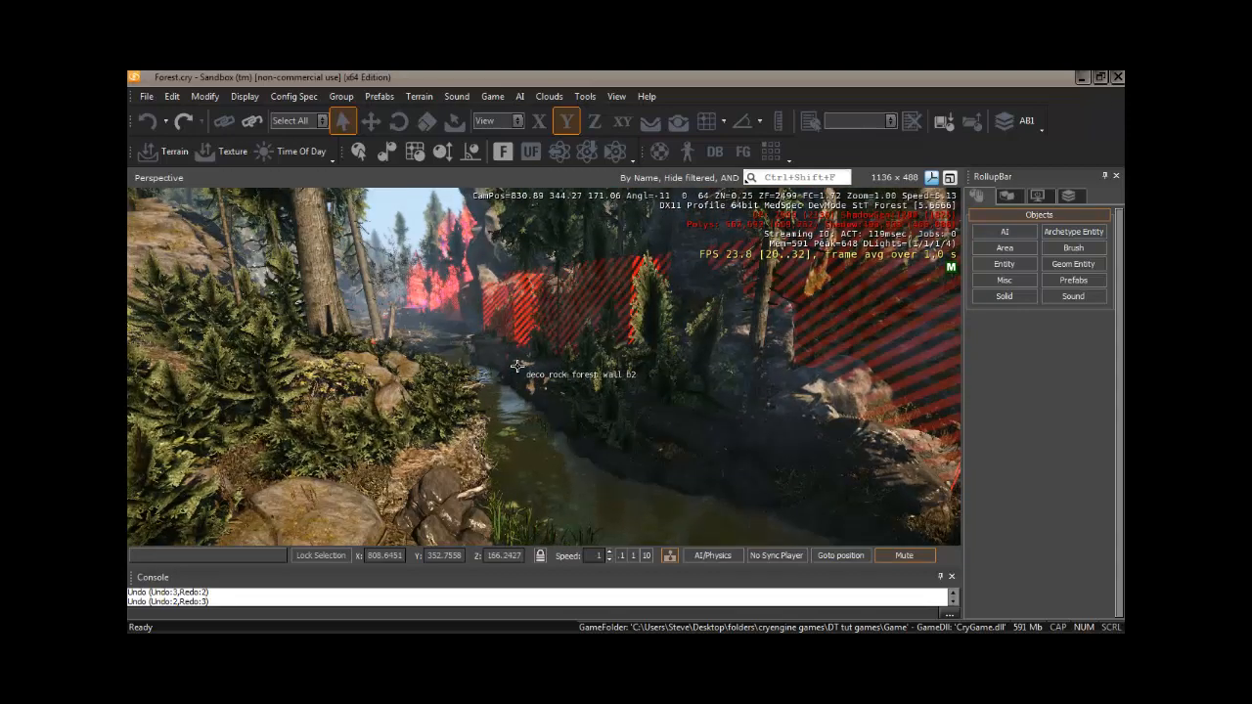
key(s)
key(a)
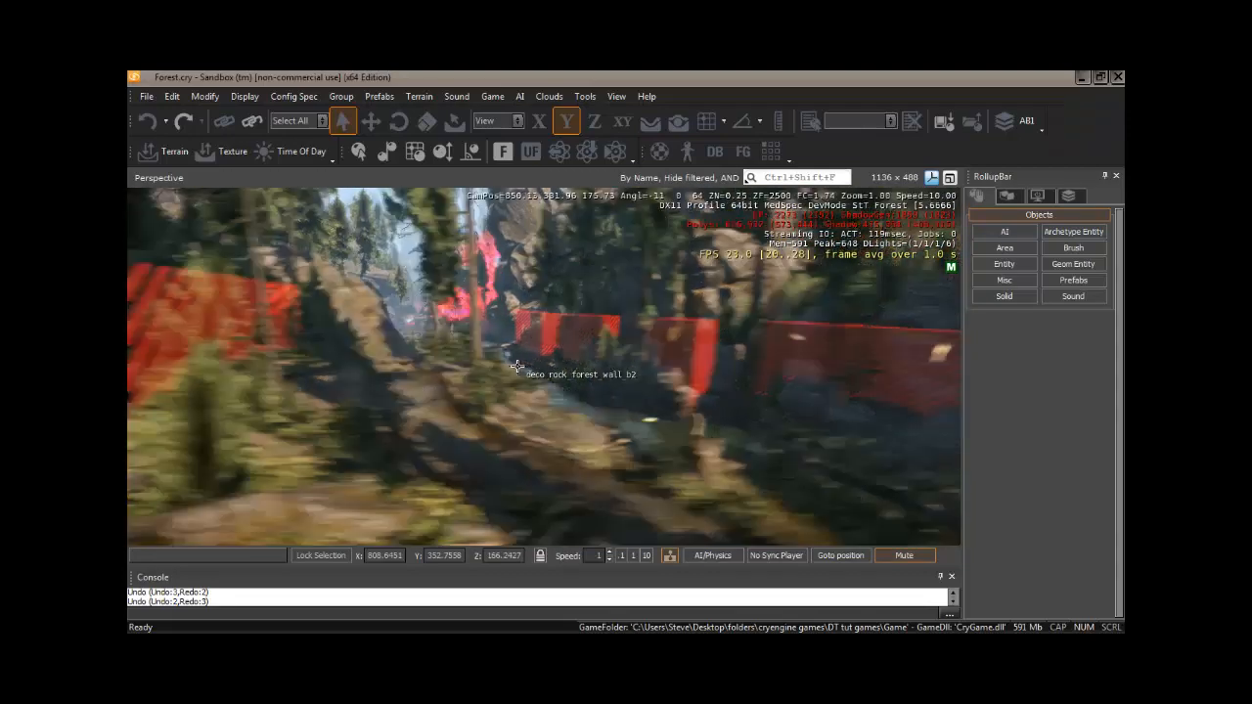
key(d)
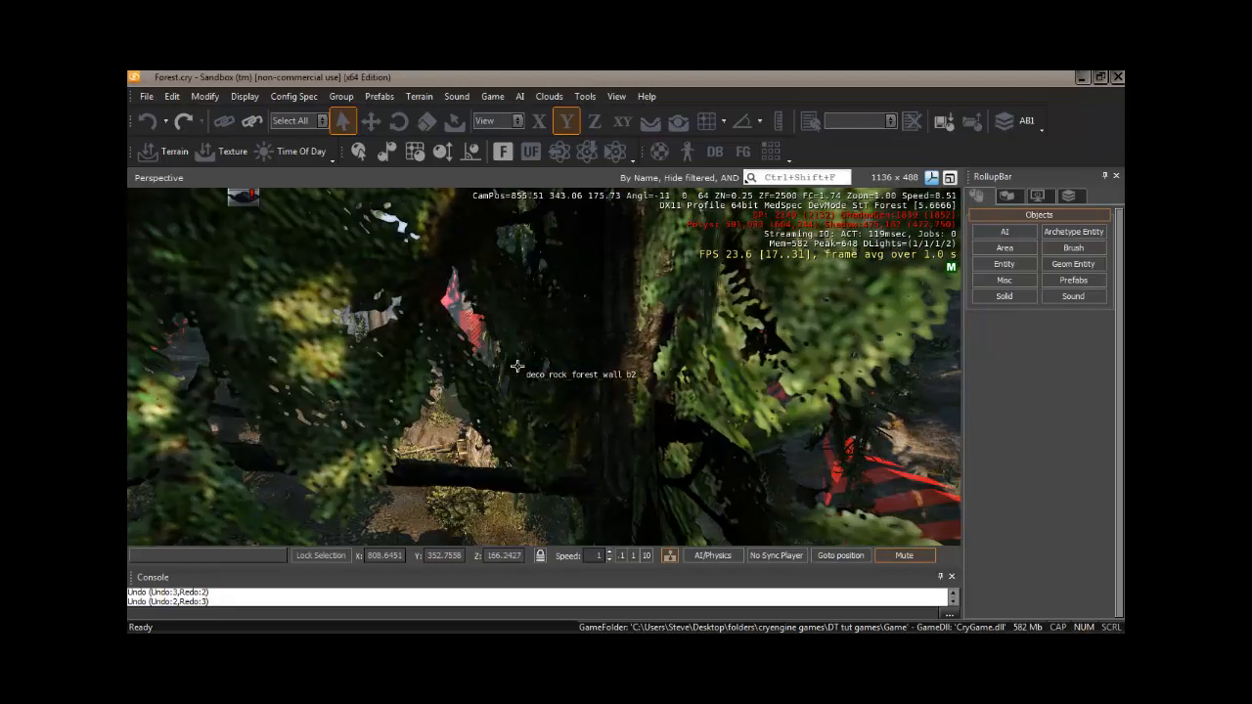
key(a)
right_drag(553, 390, 554, 395)
key(w)
key(s)
key(w)
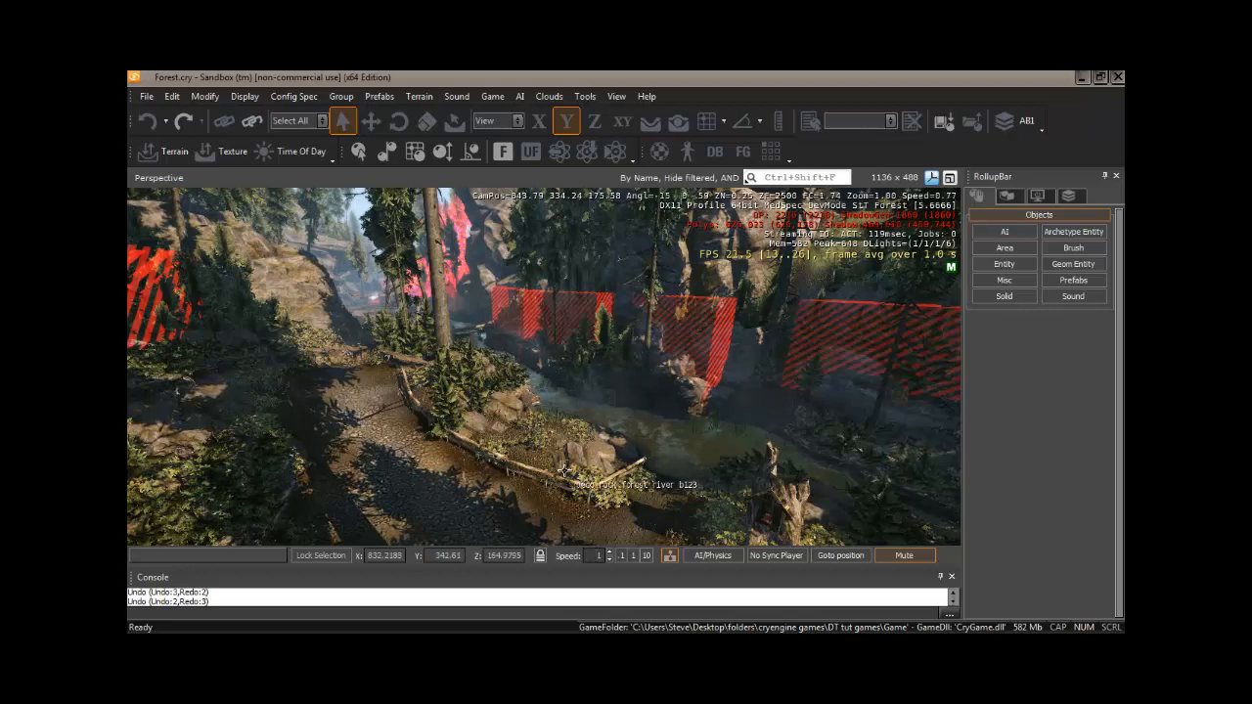
- Keep flying along the forest path, rotating the camera and moving forward and back
right_drag(541, 411, 541, 409)
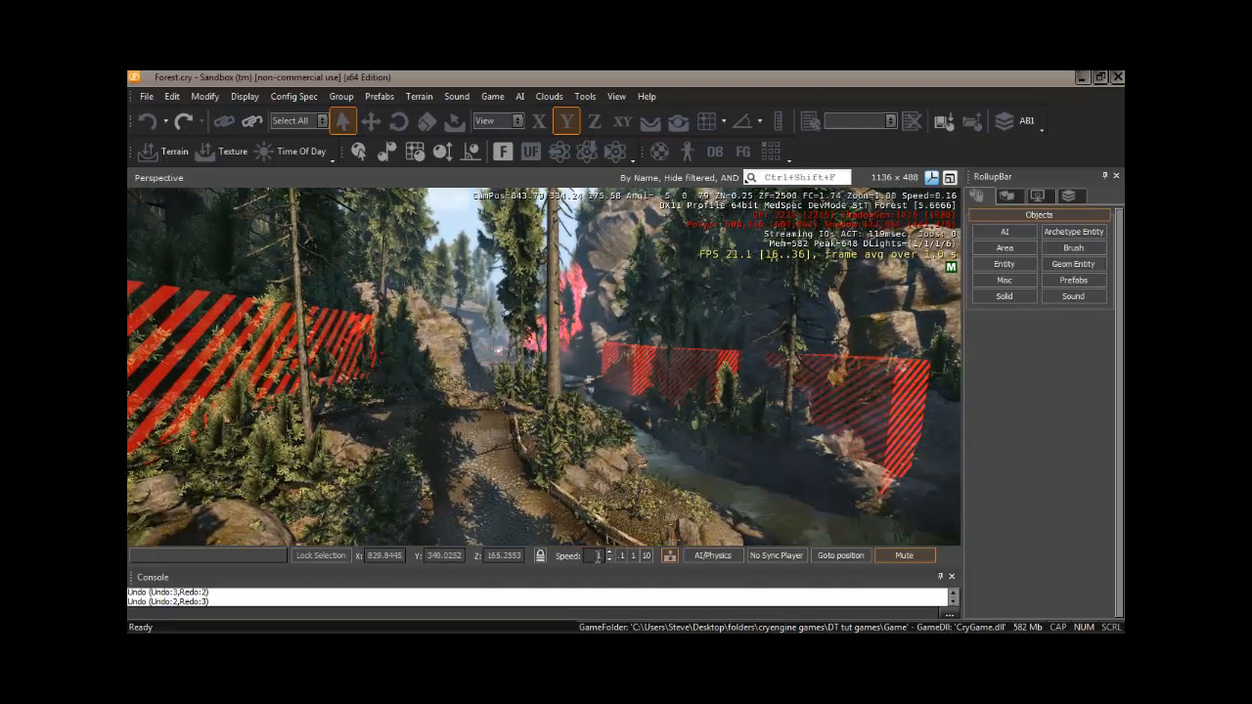
mouse_move(584, 406)
right_down()
mouse_move(561, 419)
mouse_move(573, 420)
right_up()
key(w)
key(s)
key(w)
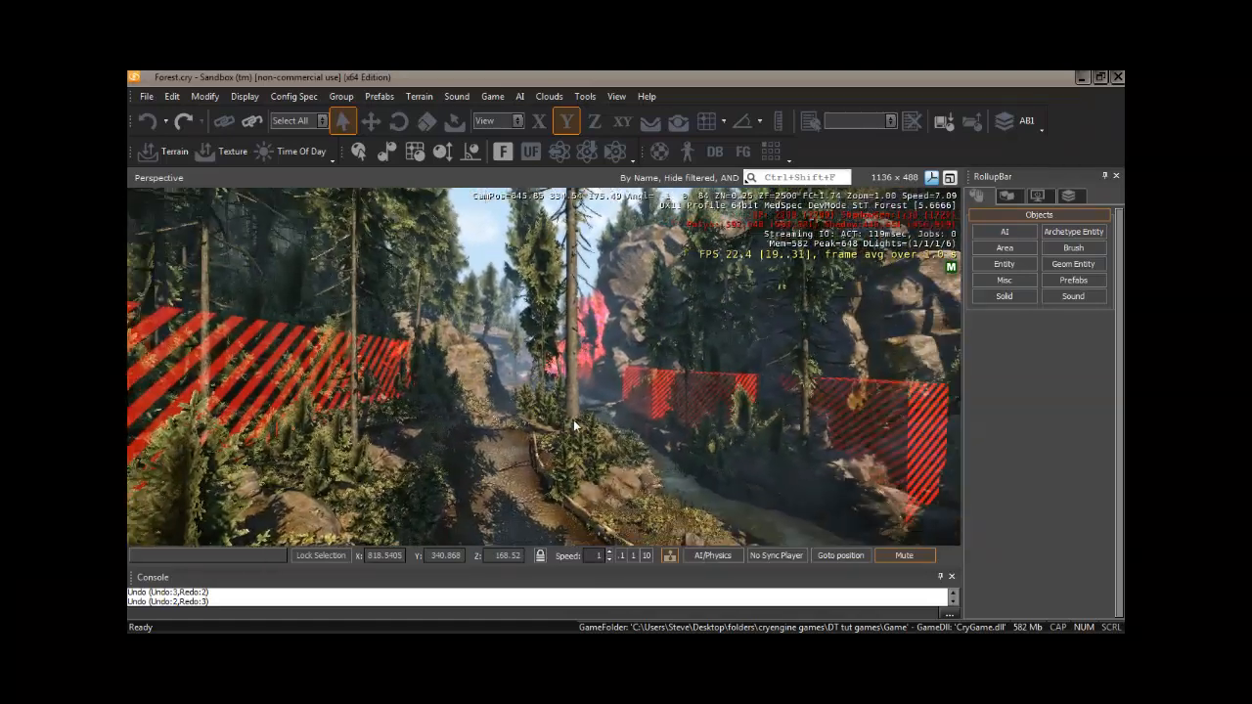
key(w)
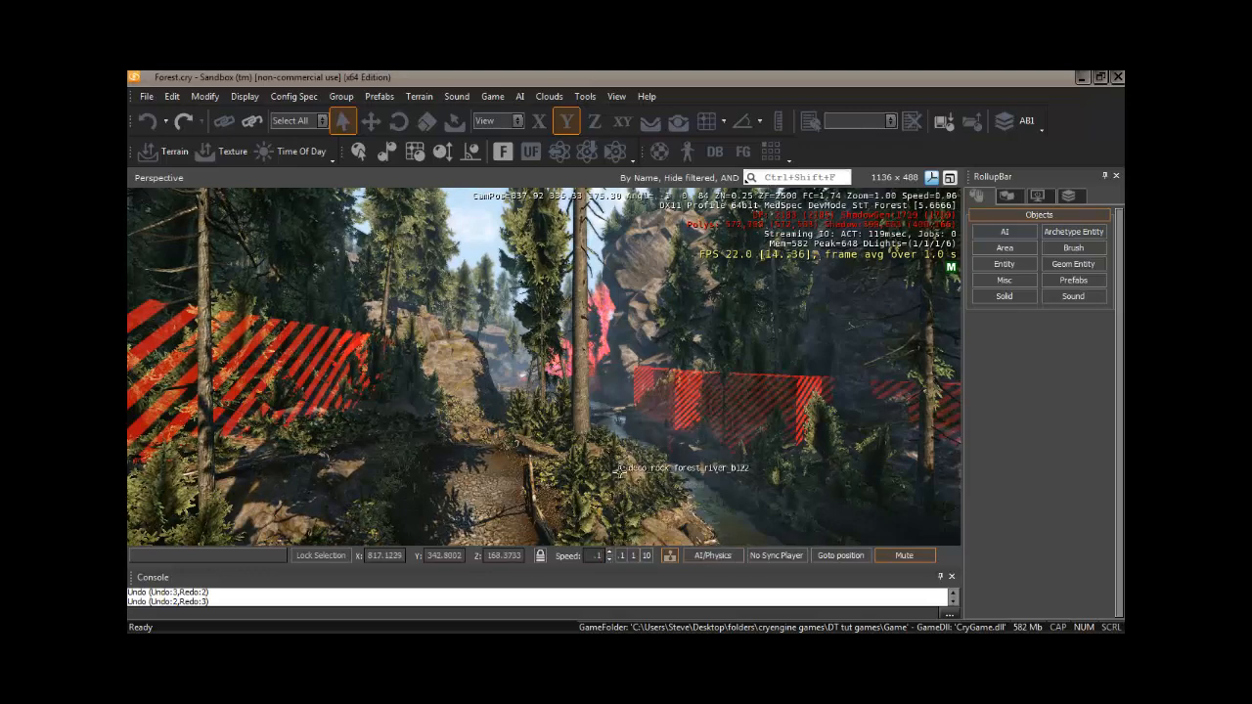
right_drag(618, 480, 620, 470)
key(w)
key(w)
key(w)
key(s)
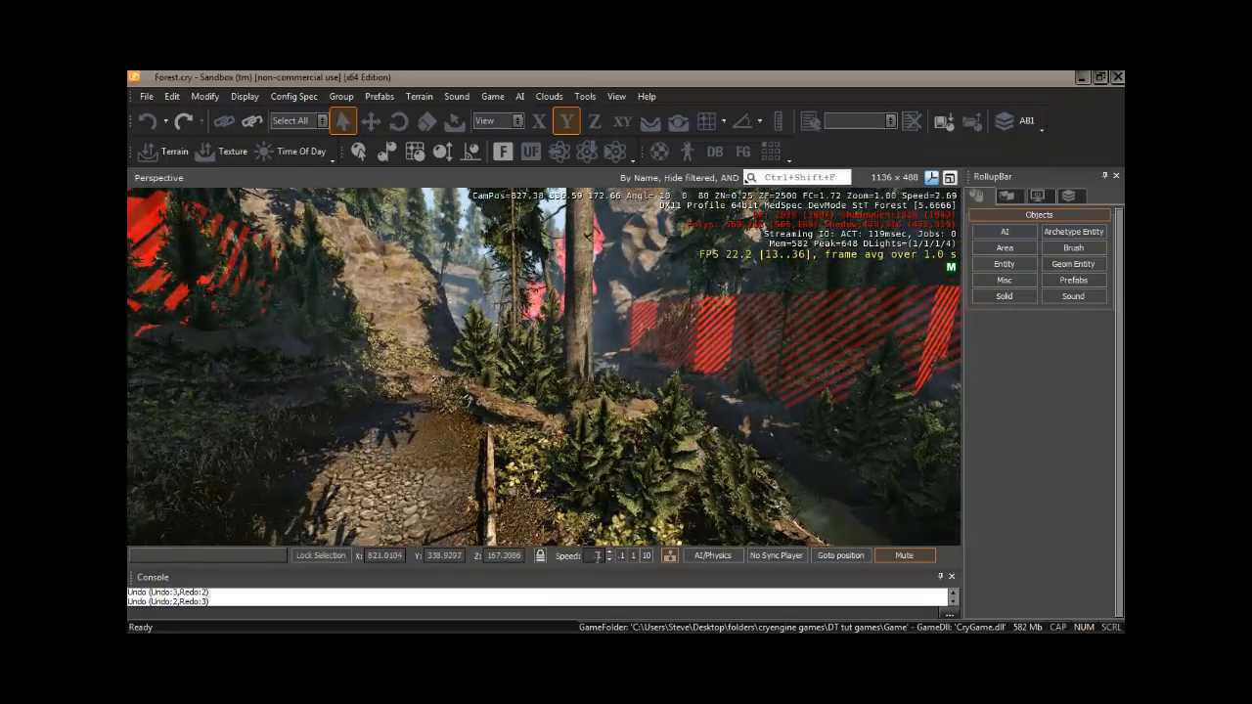
- Set the viewport camera speed to 10 and fly quickly forward through the level
double_click(594, 555)
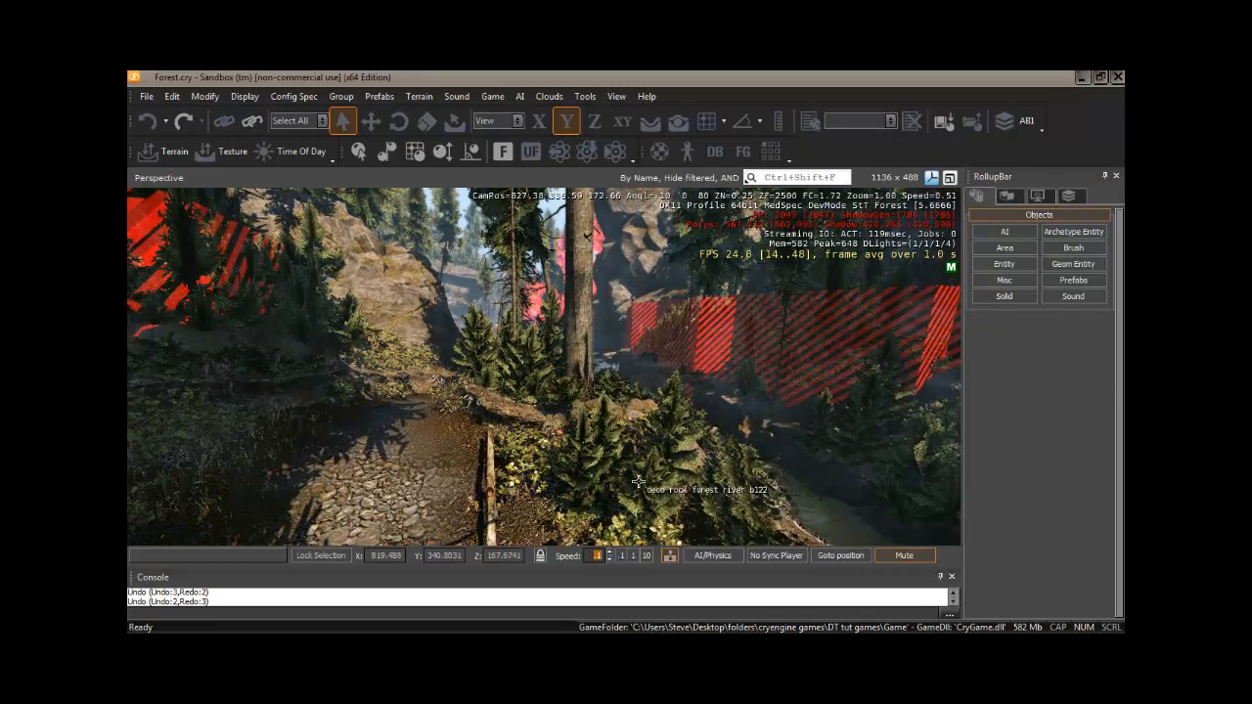
text(10)
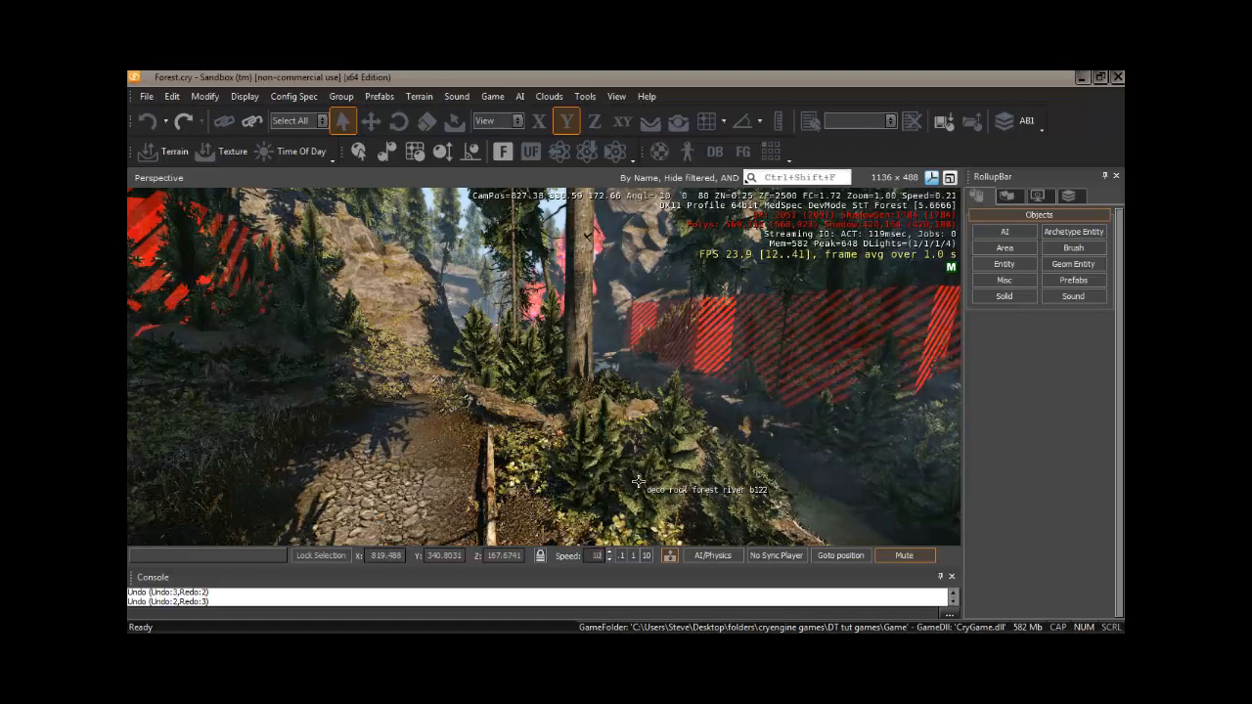
mouse_move(623, 492)
right_down()
mouse_move(622, 477)
mouse_move(620, 497)
mouse_move(602, 499)
mouse_move(623, 485)
mouse_move(621, 497)
right_up()
key(w)
key(w)
- Set the camera speed to 1 and fly slowly along the riverbank, rotating the view
double_click(594, 556)
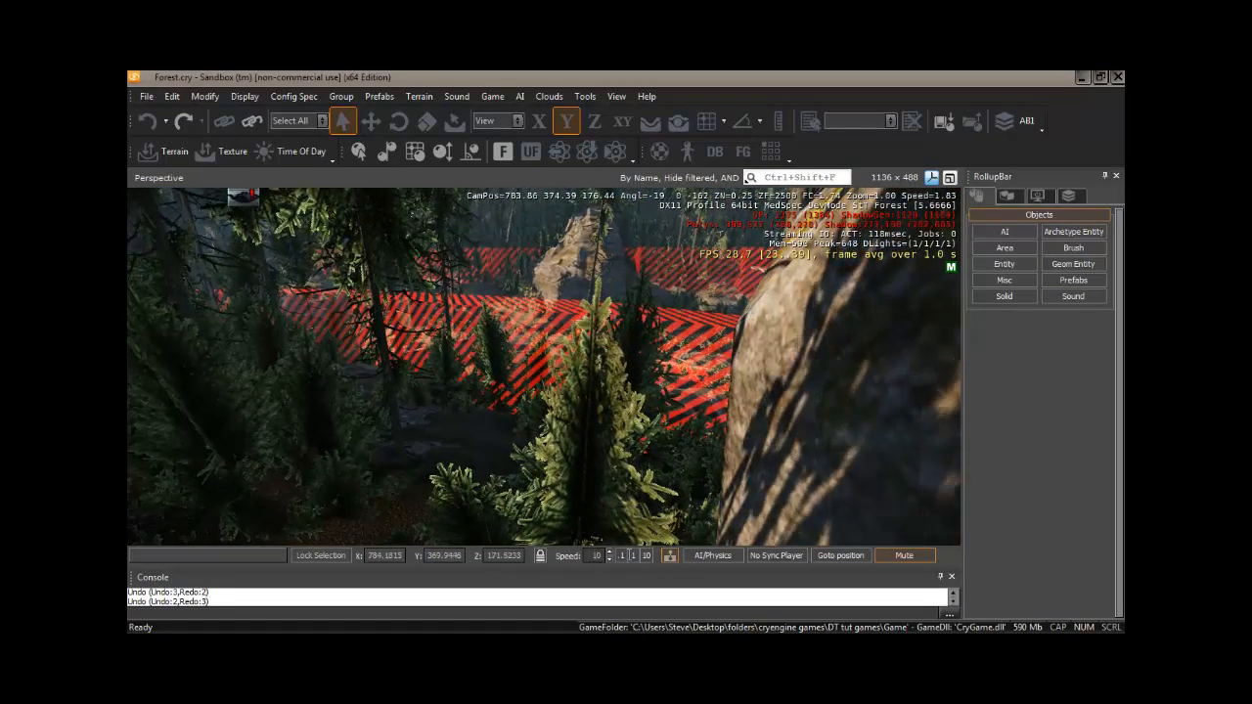
text(1)
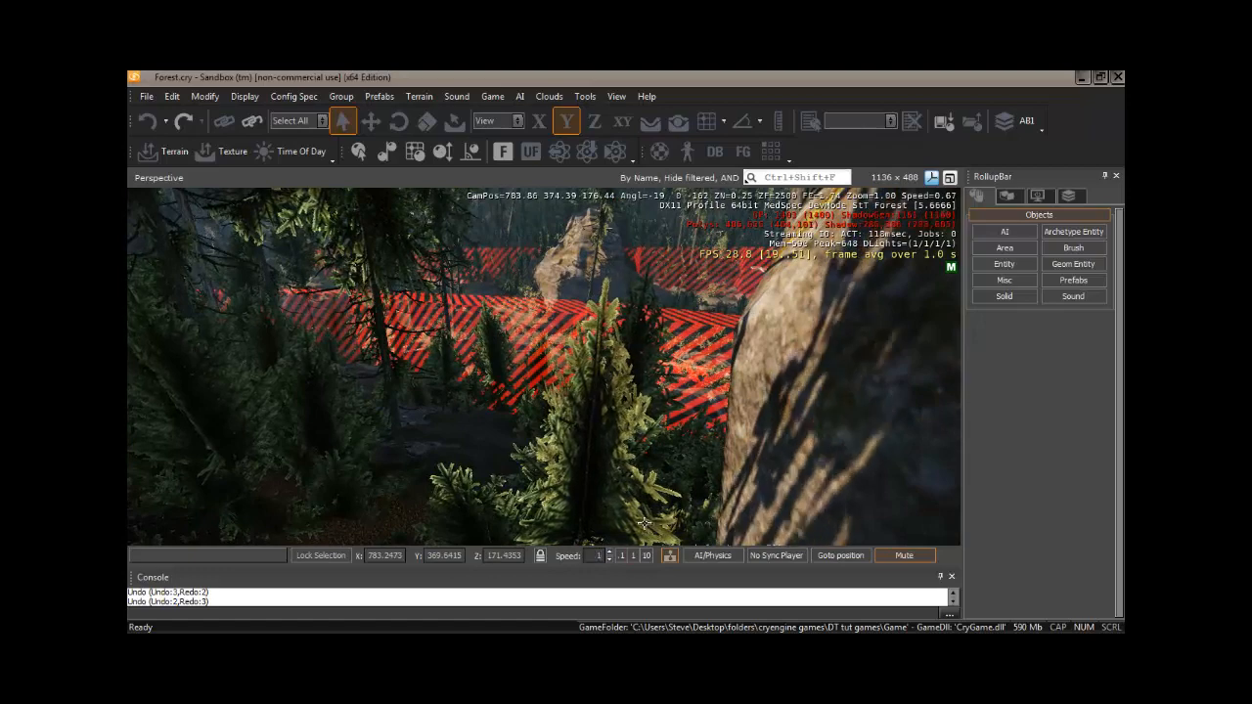
mouse_move(568, 407)
right_down()
mouse_move(587, 407)
mouse_move(565, 407)
right_up()
key(w)
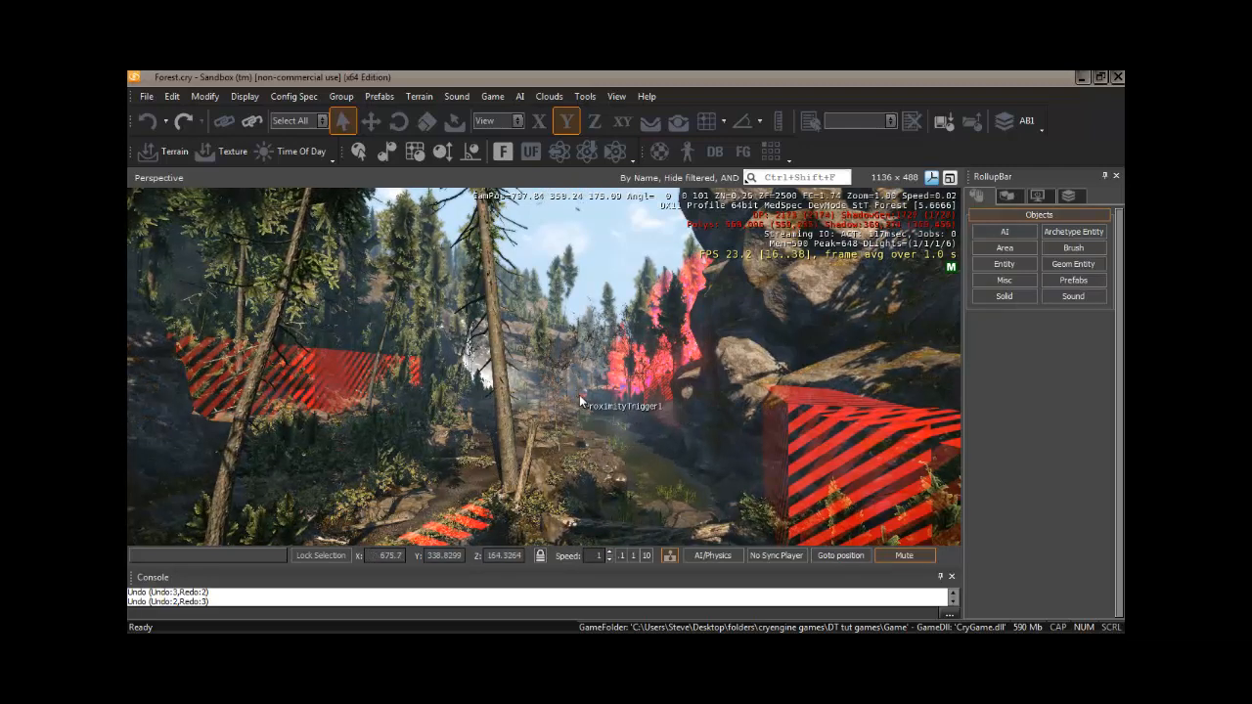
key(w)
right_drag(577, 399, 577, 398)
key(s)
key(w)
key(s)
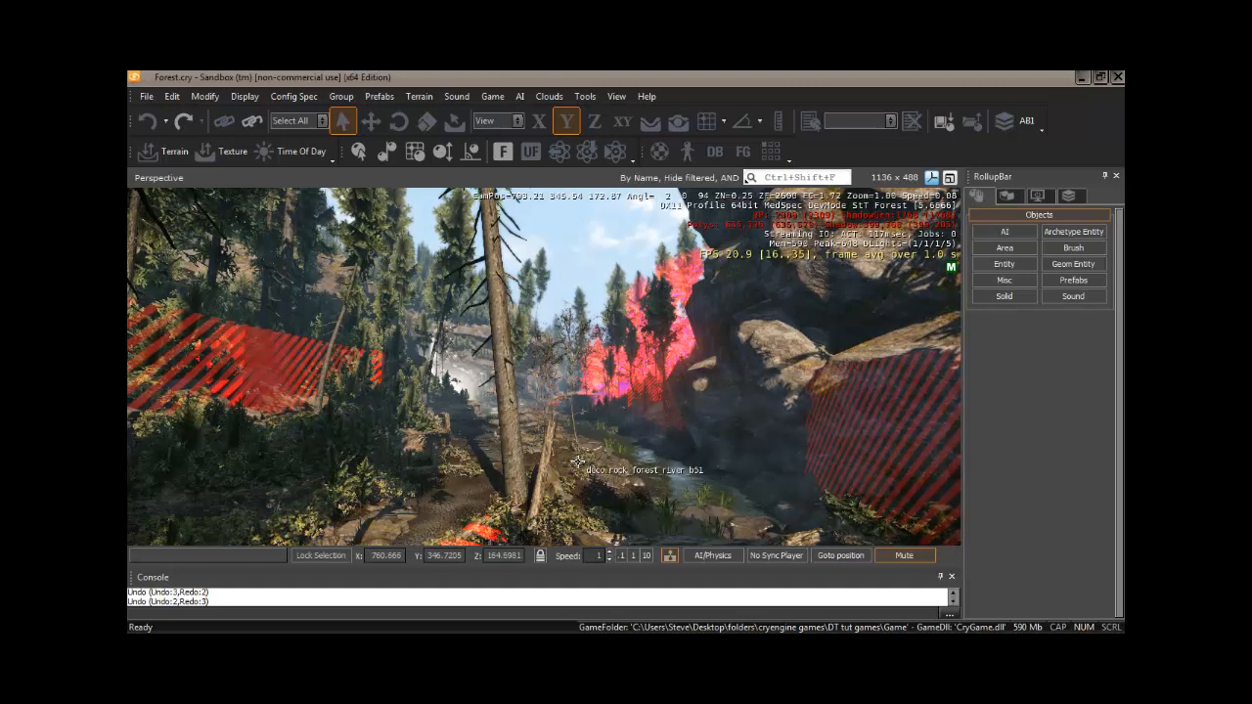
right_drag(578, 462, 580, 467)
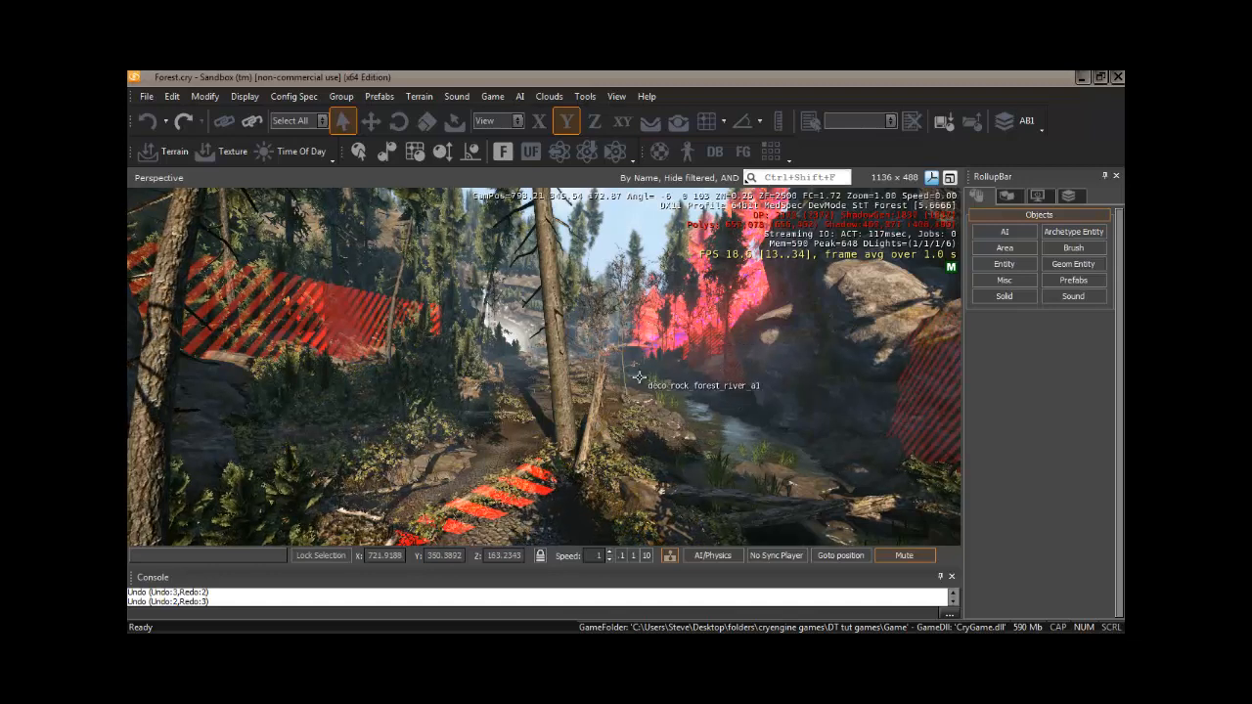
- Toggle the display of helpers on and back off in the viewport
key(shift+space)
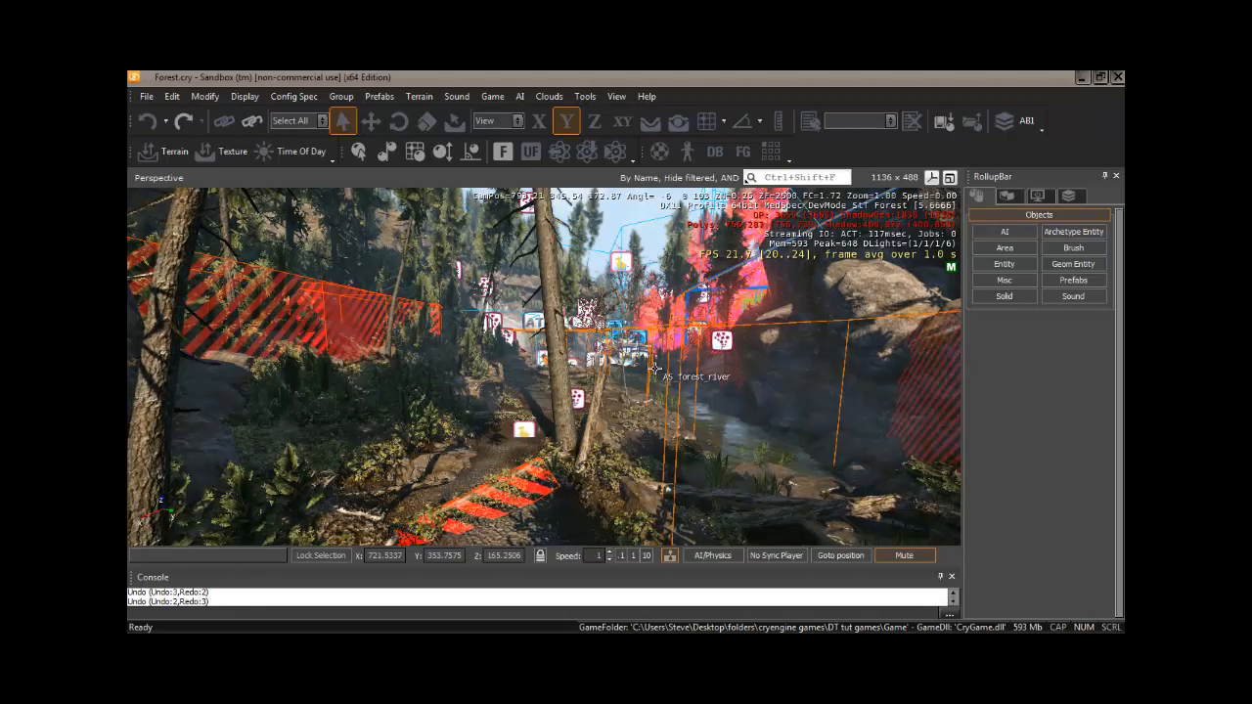
key(shift+space)
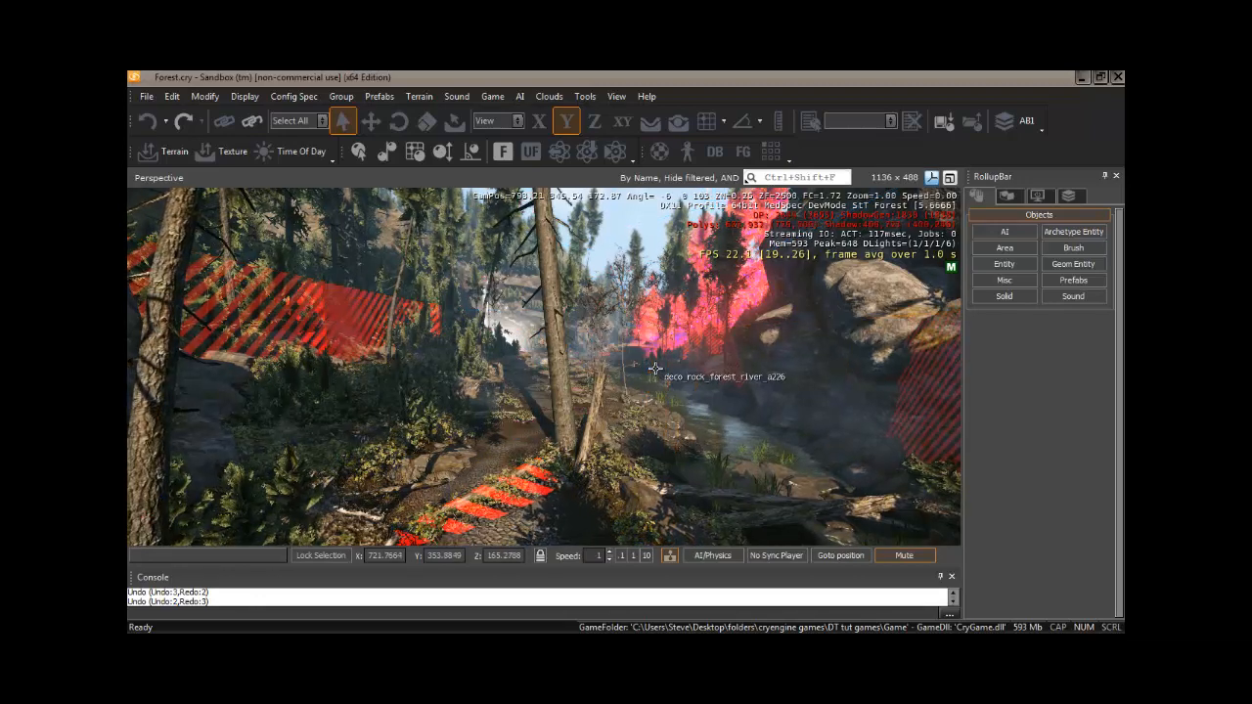
- Select the dead spruce tree beside the path and turn on helper display in the viewport
click(595, 417)
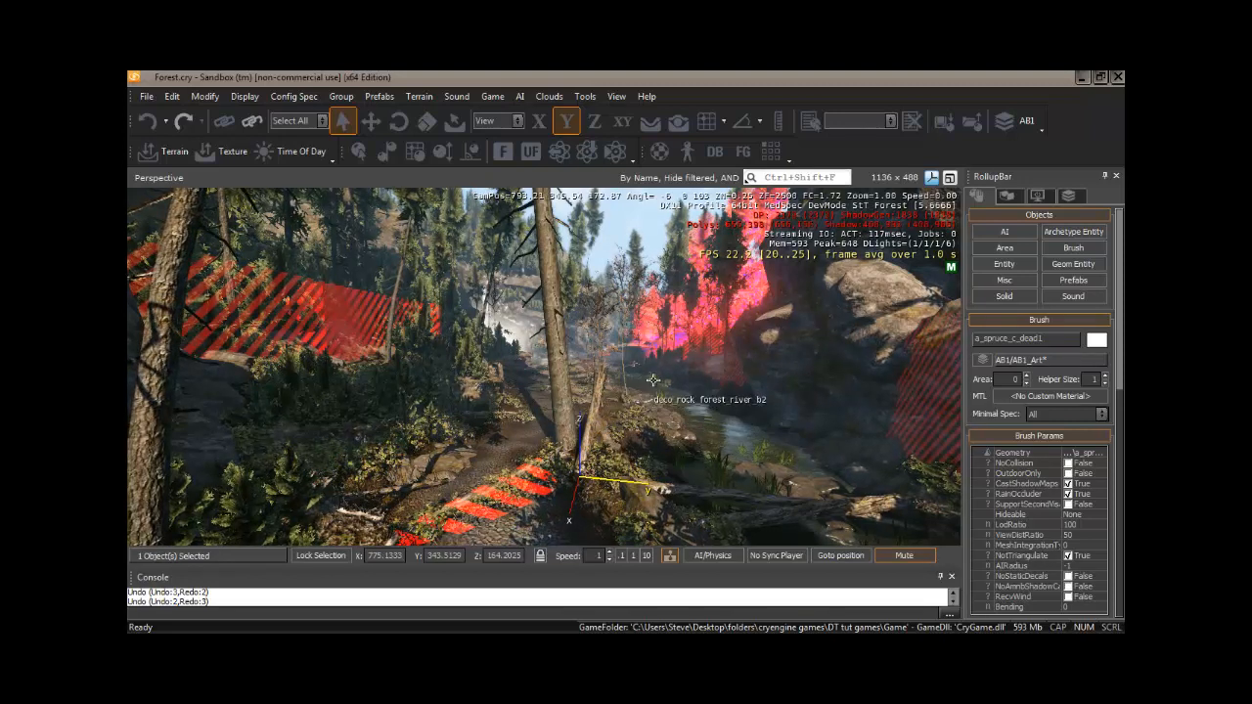
key(shift+space)
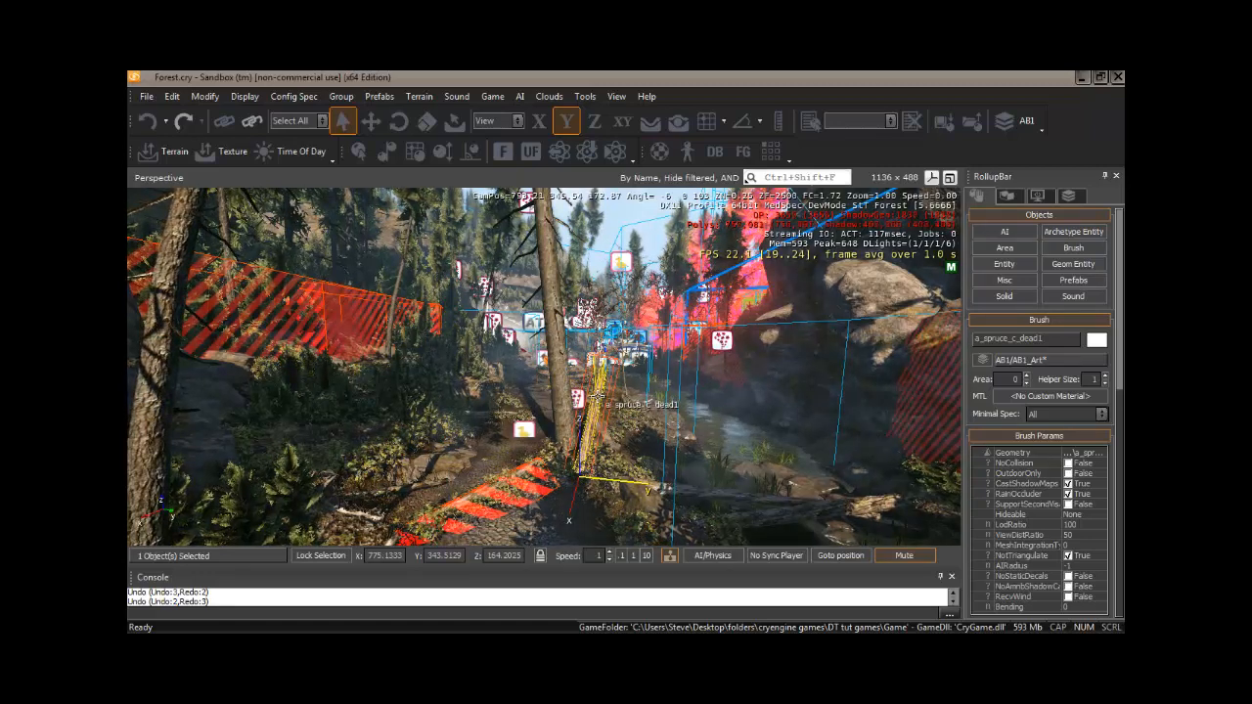
- Switch to the Move tool and raise the dead spruce slightly along the Z axis
key(1)
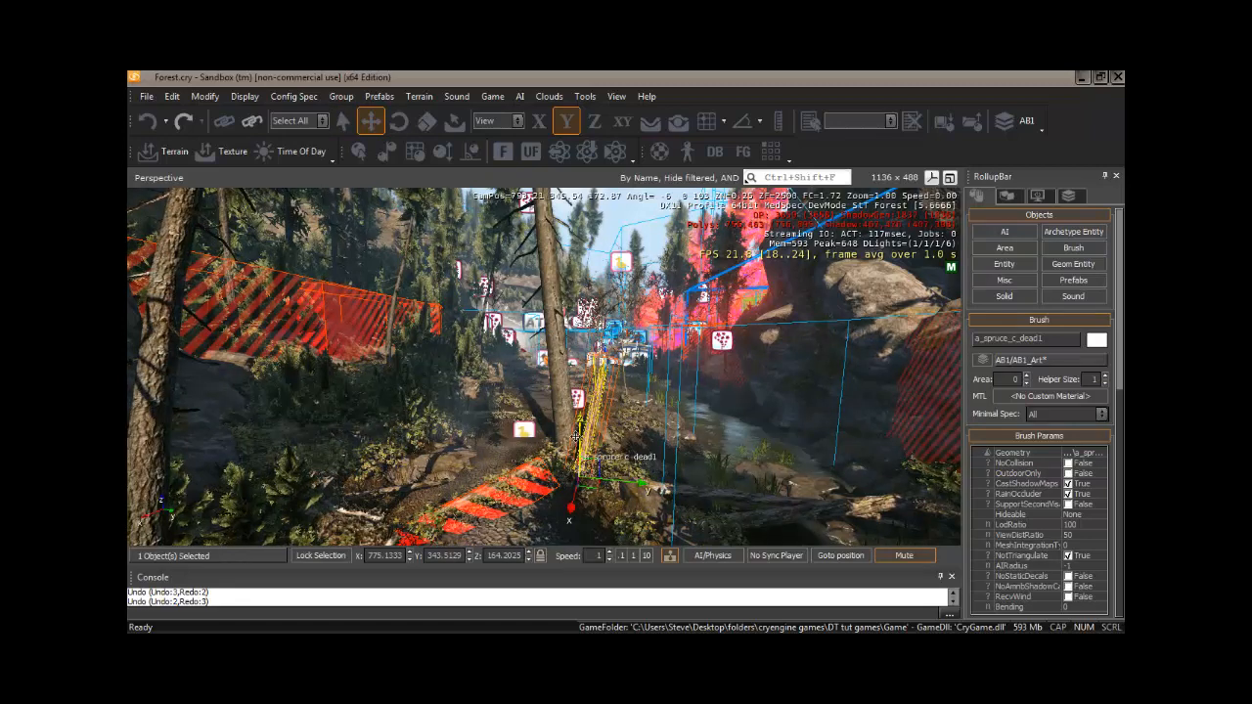
key(F3)
drag(579, 428, 576, 398)
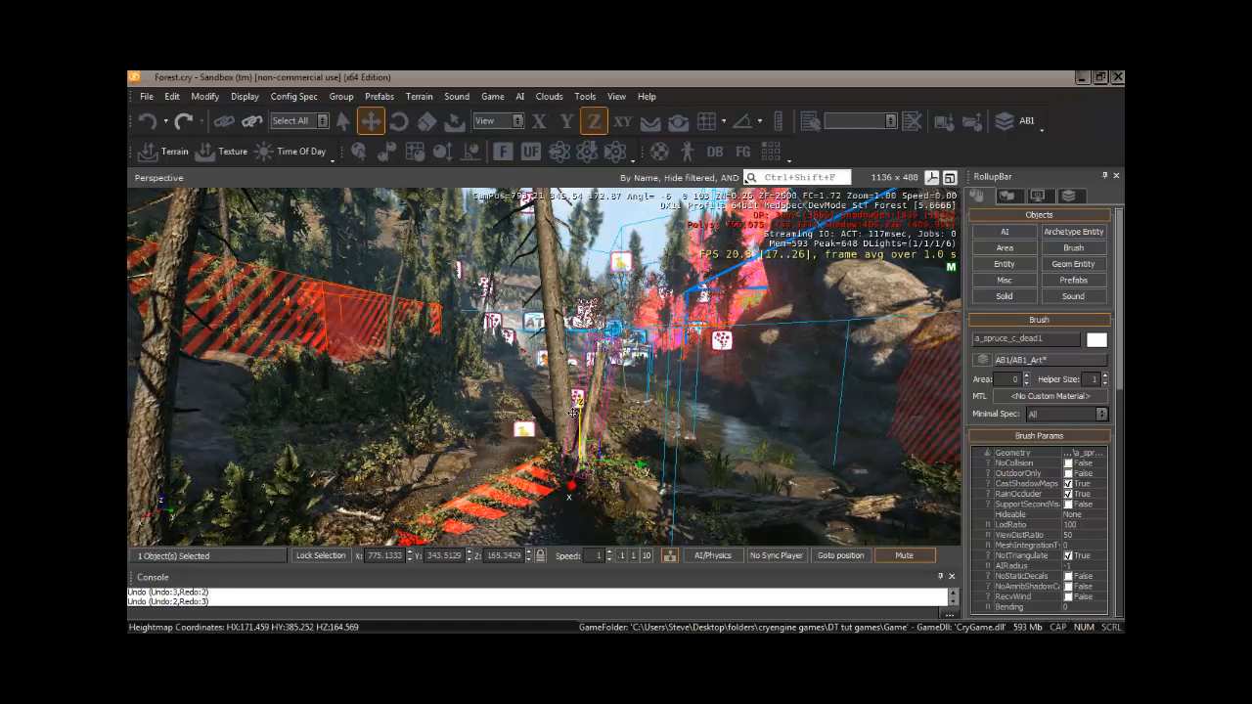
- Cycle through the Rotate and Scale tools and their axis constraints, then return to the Move tool
key(2)
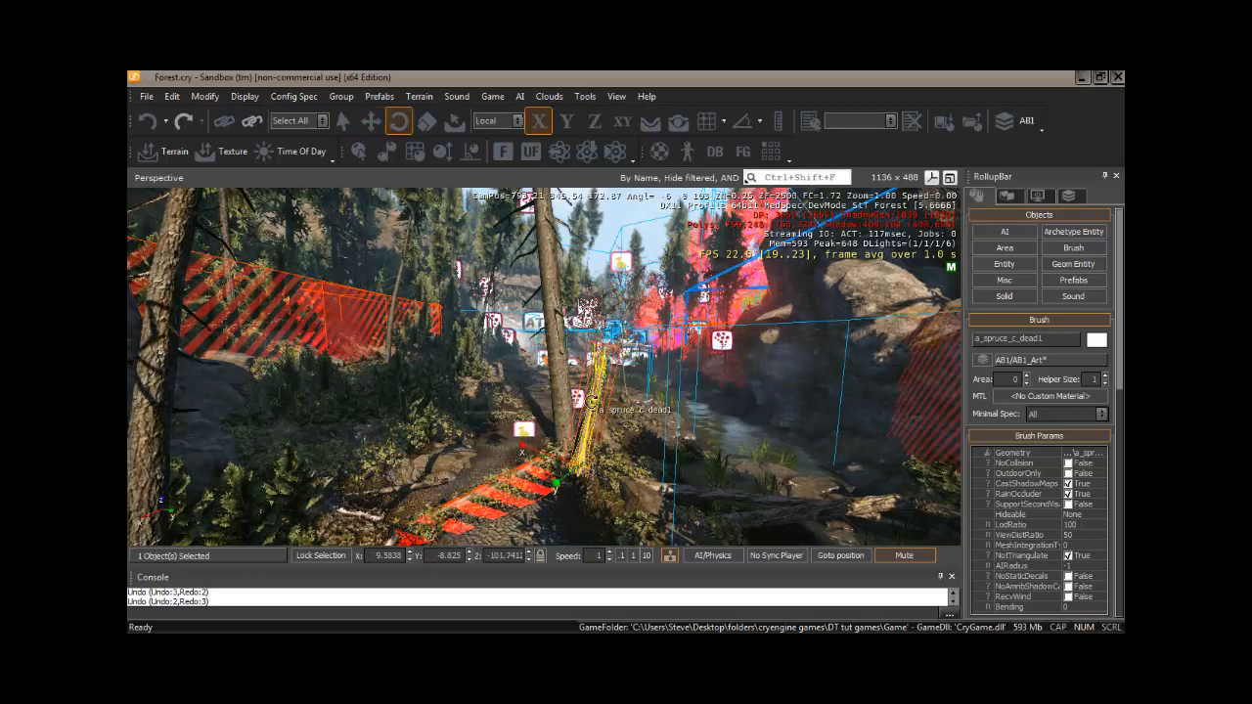
key(F3)
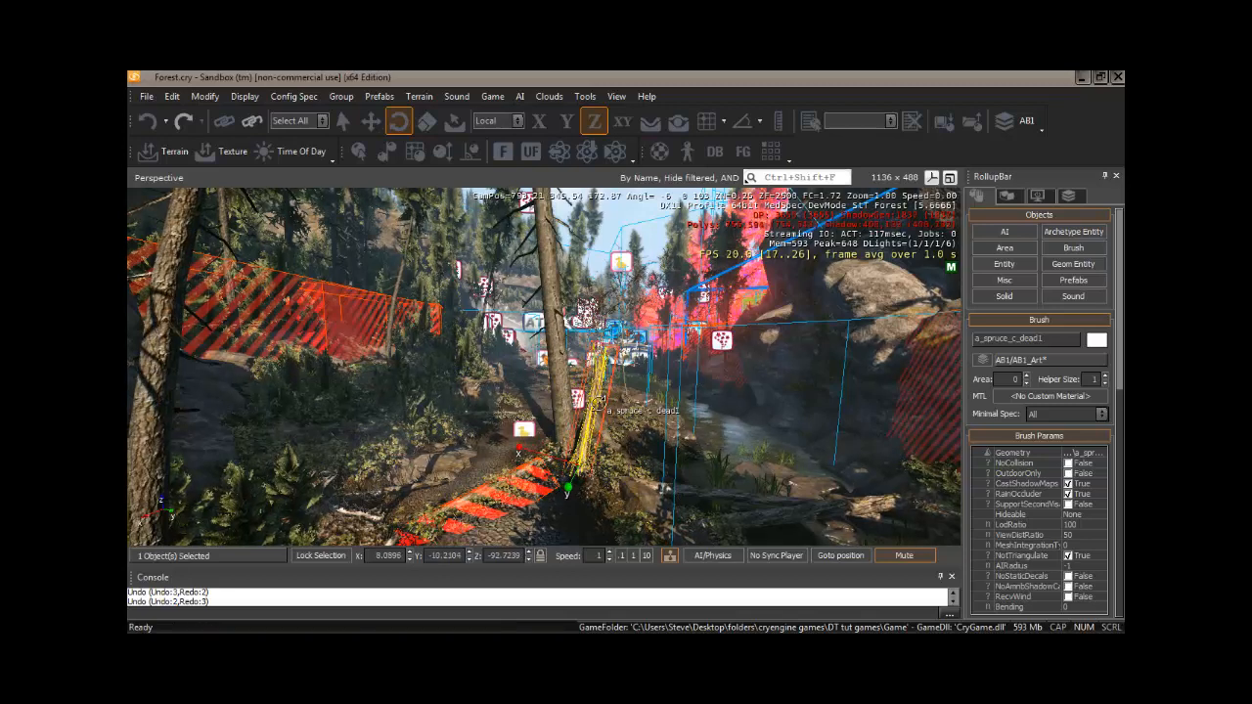
key(3)
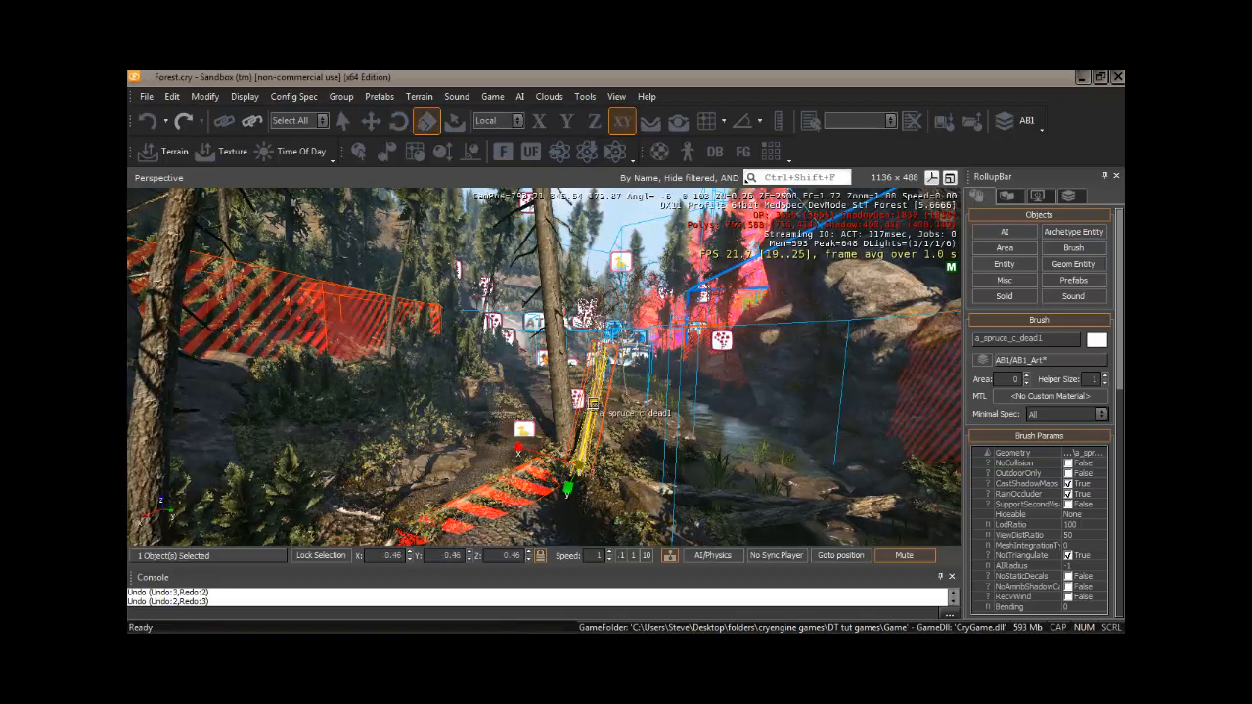
key(F3)
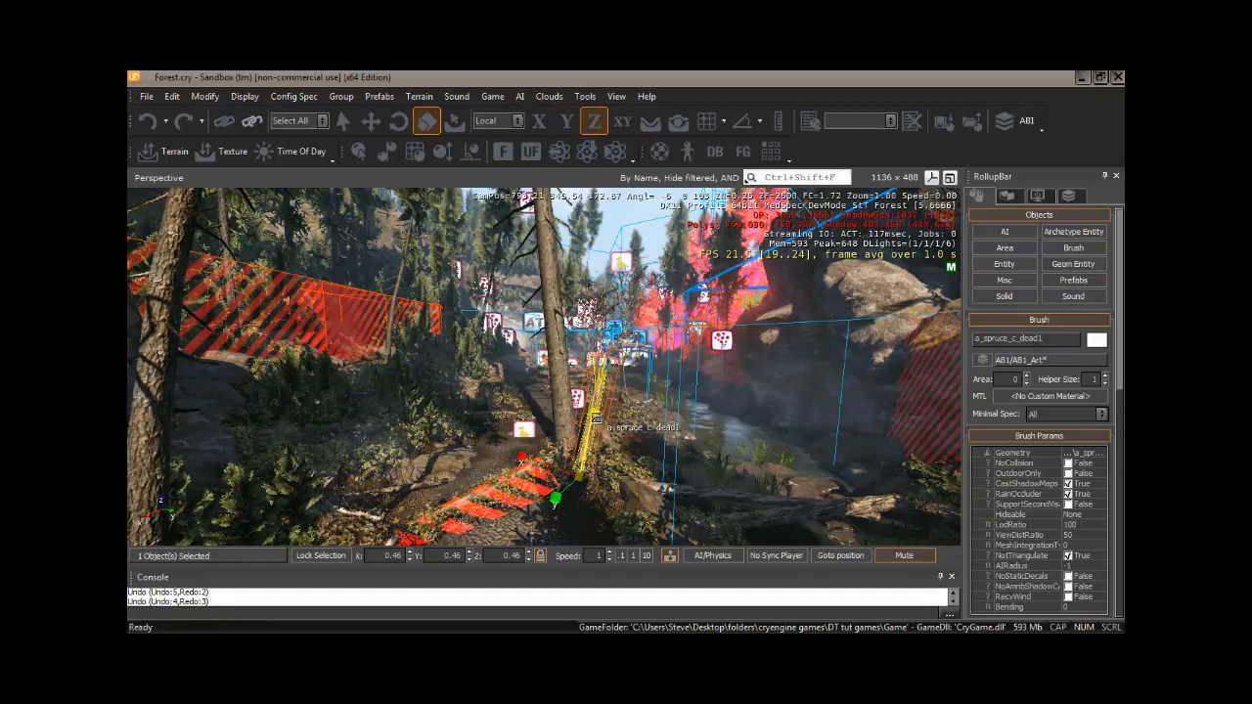
key(1)
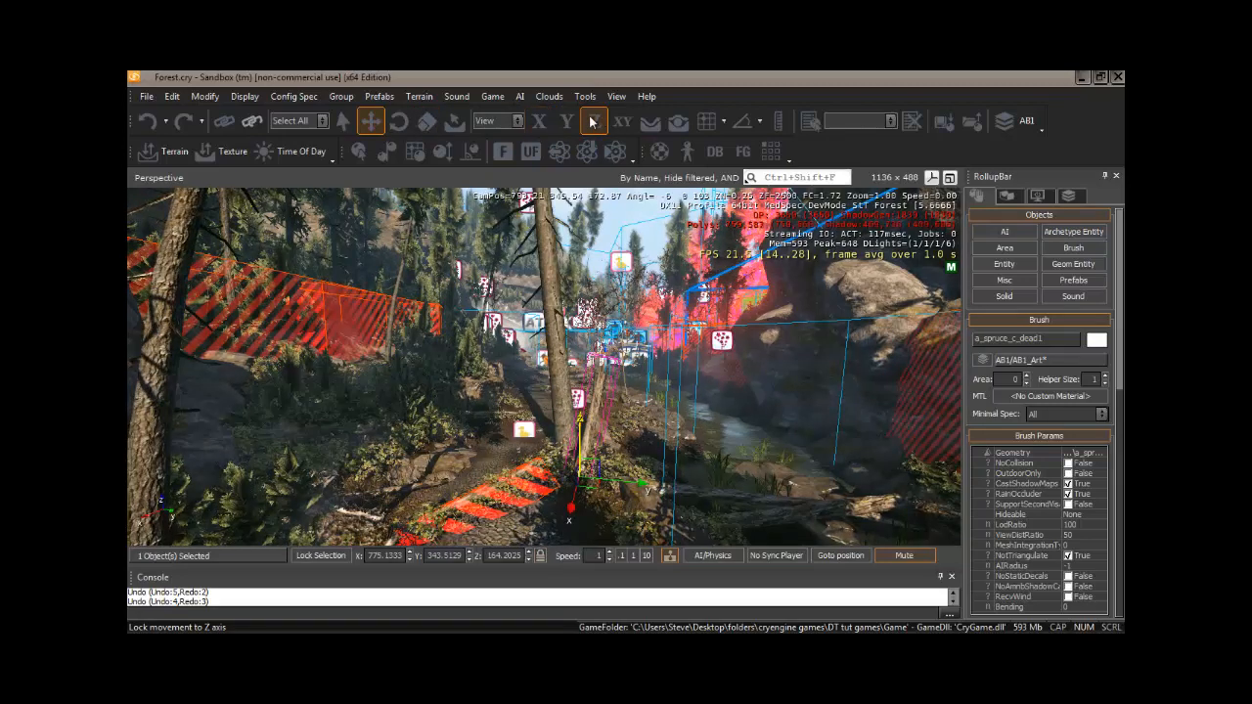
- Review the reference coordinate system choices, keep View, and lock movement to follow the terrain
click(518, 125)
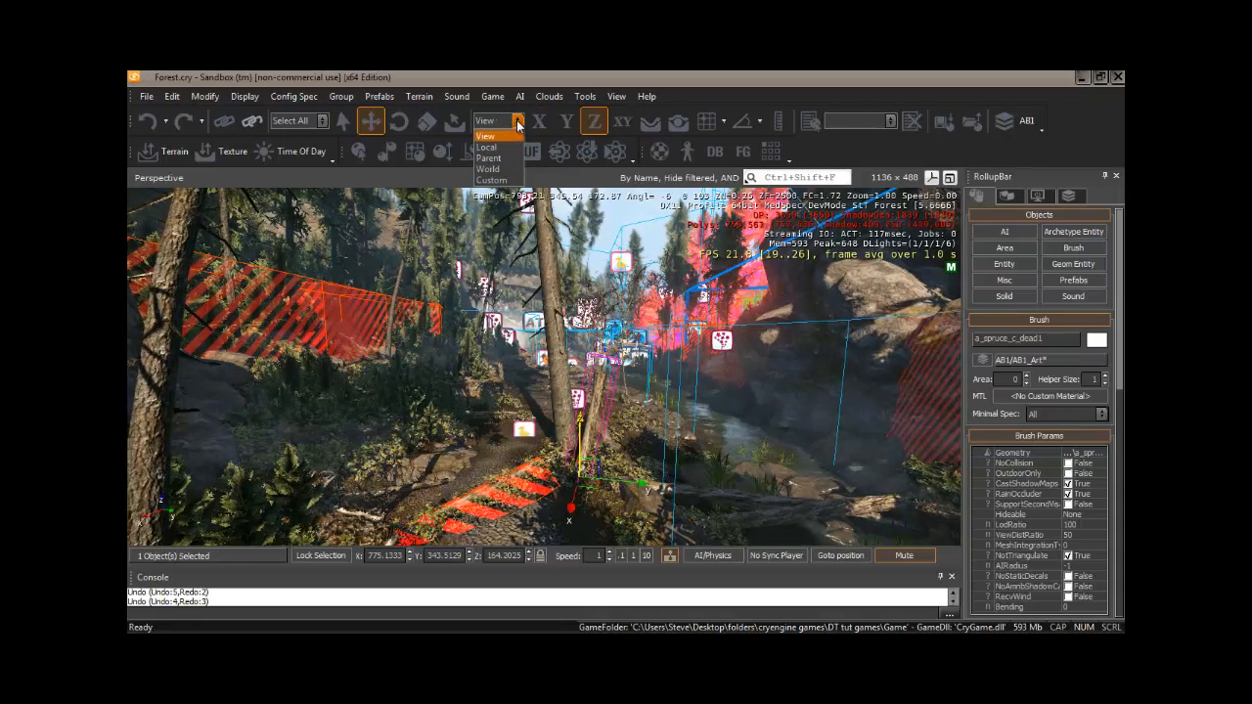
click(518, 125)
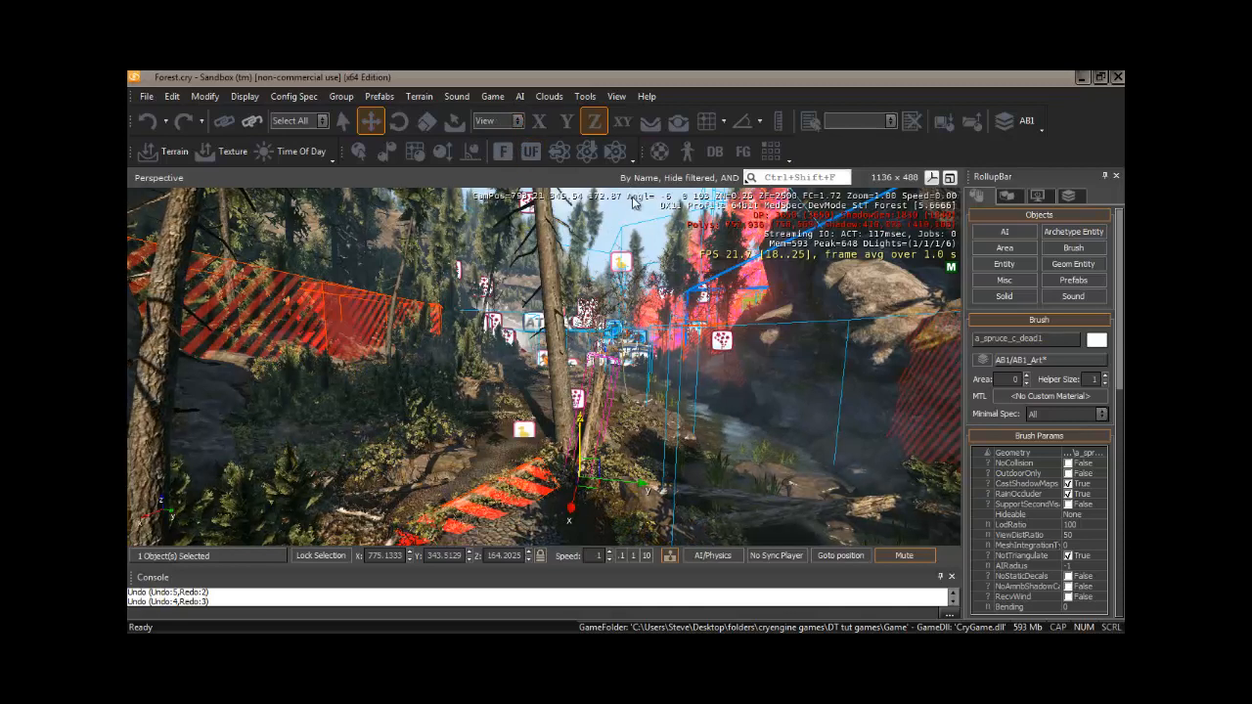
click(622, 123)
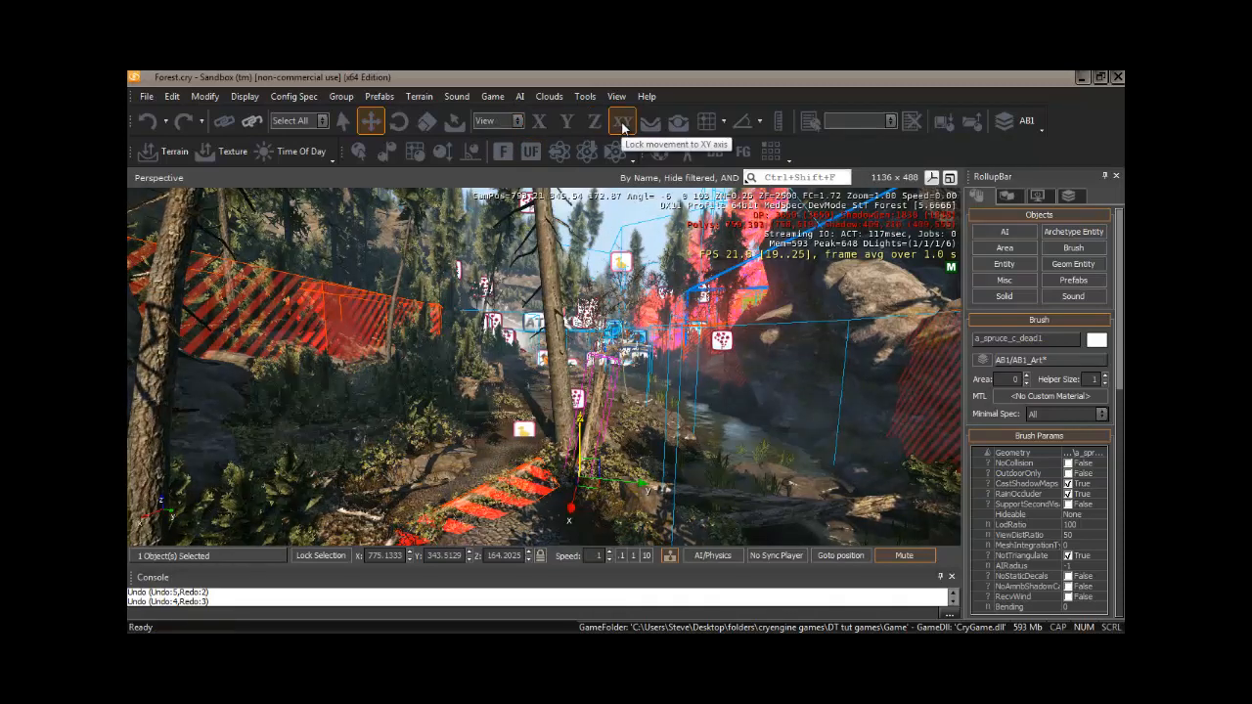
click(593, 122)
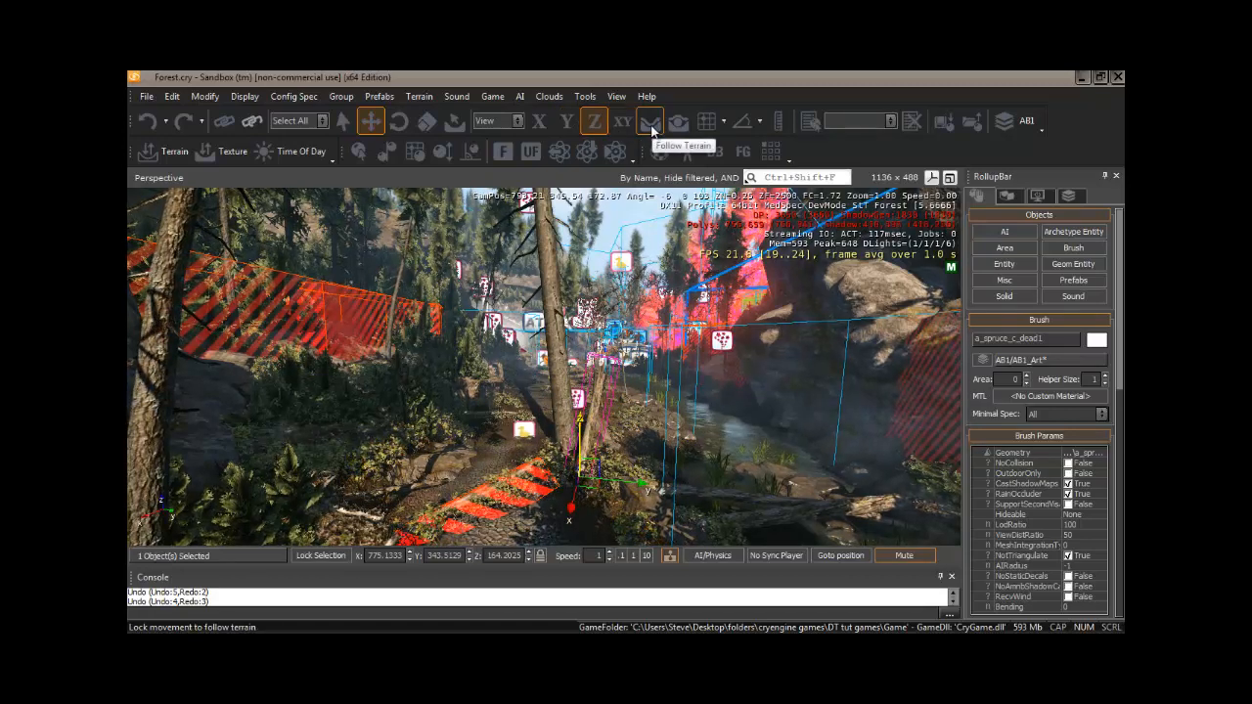
click(650, 124)
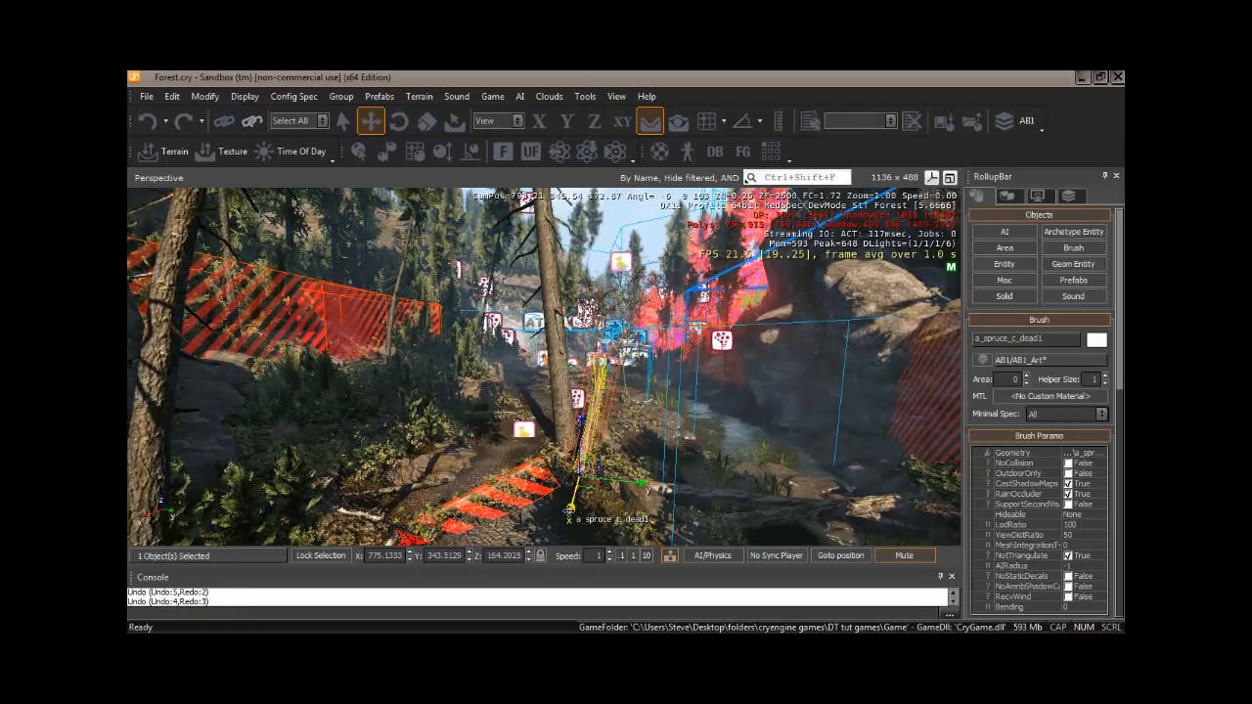
- Move the dead spruce a short distance along the X axis
key(1)
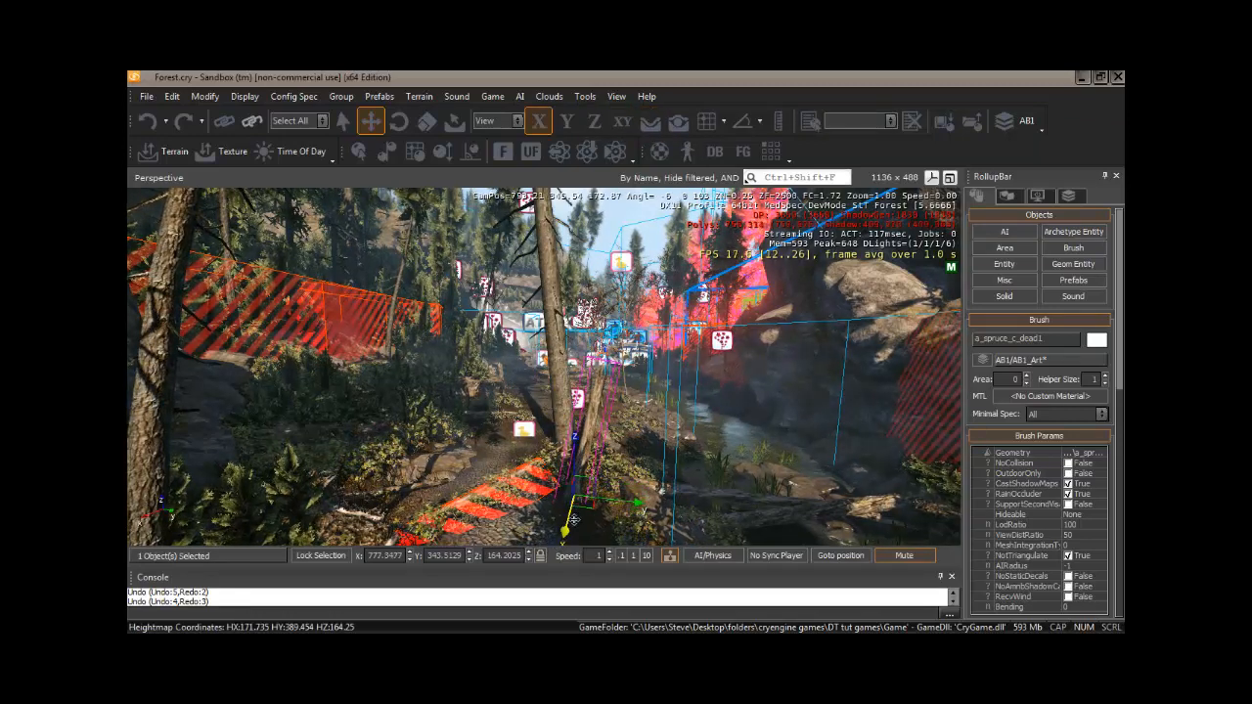
drag(575, 521, 585, 481)
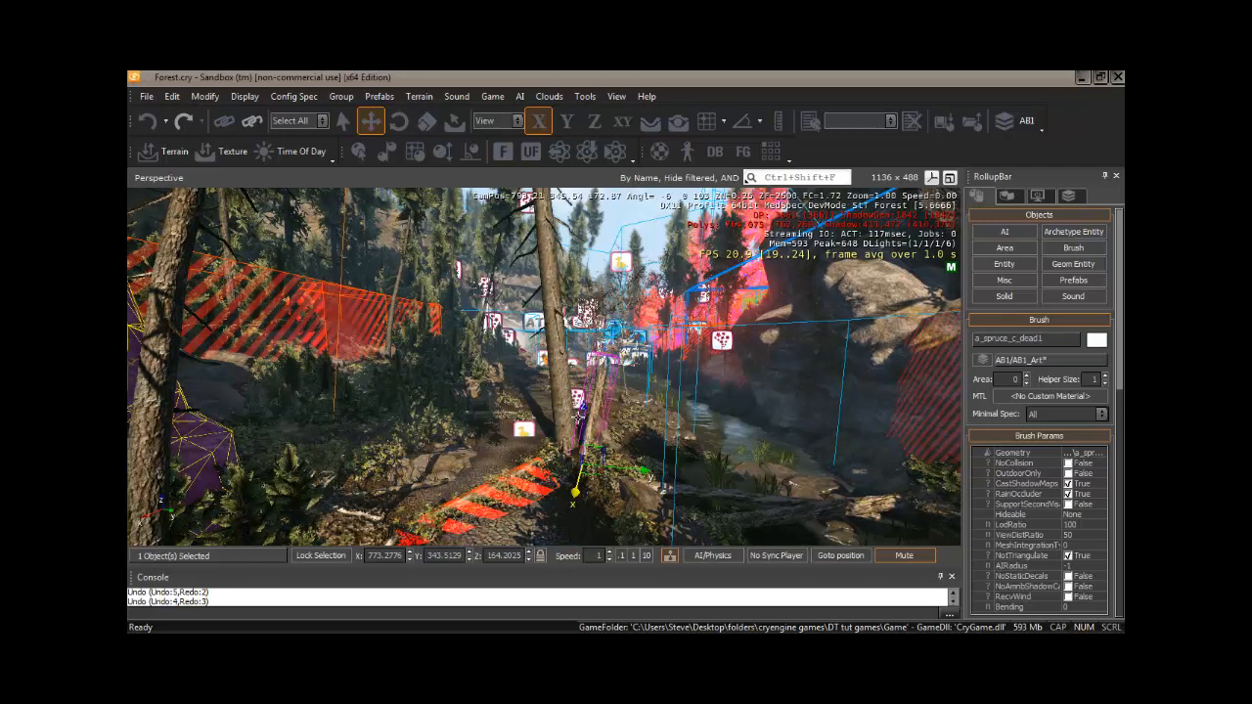
- Try to relocate the dead spruce to a spot left of the path using the Z constraint and Shift
key(3)
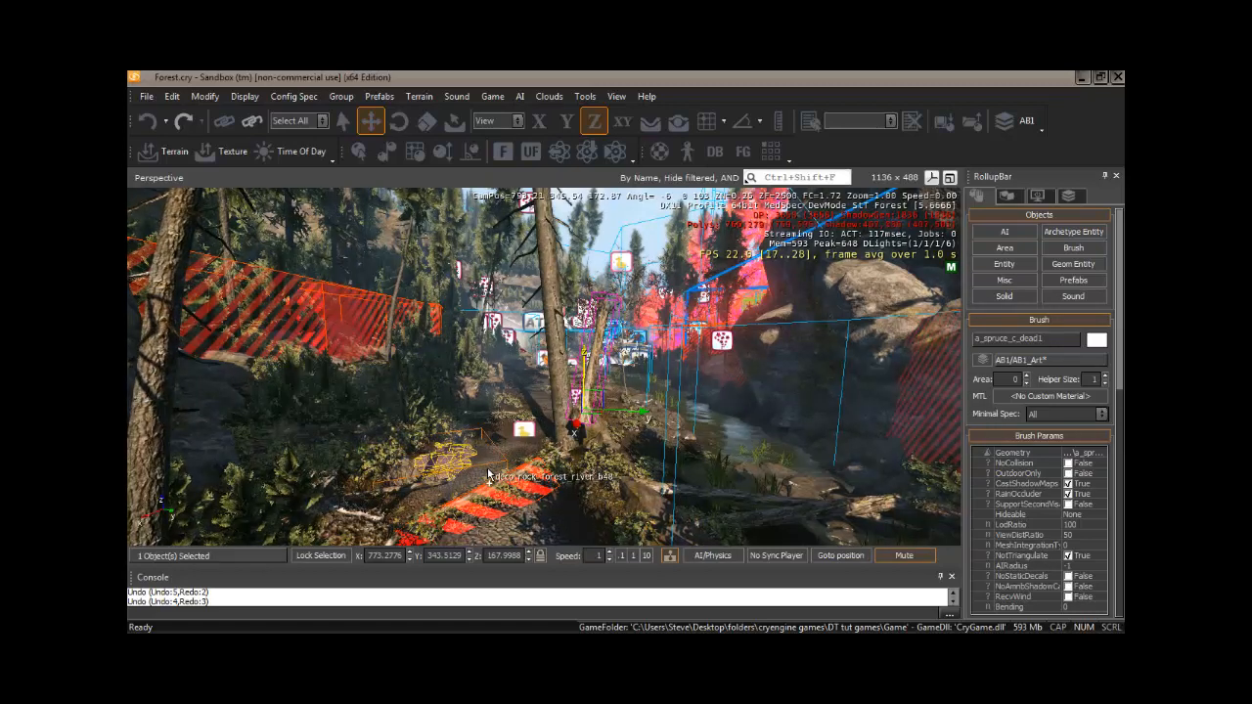
key(shift)
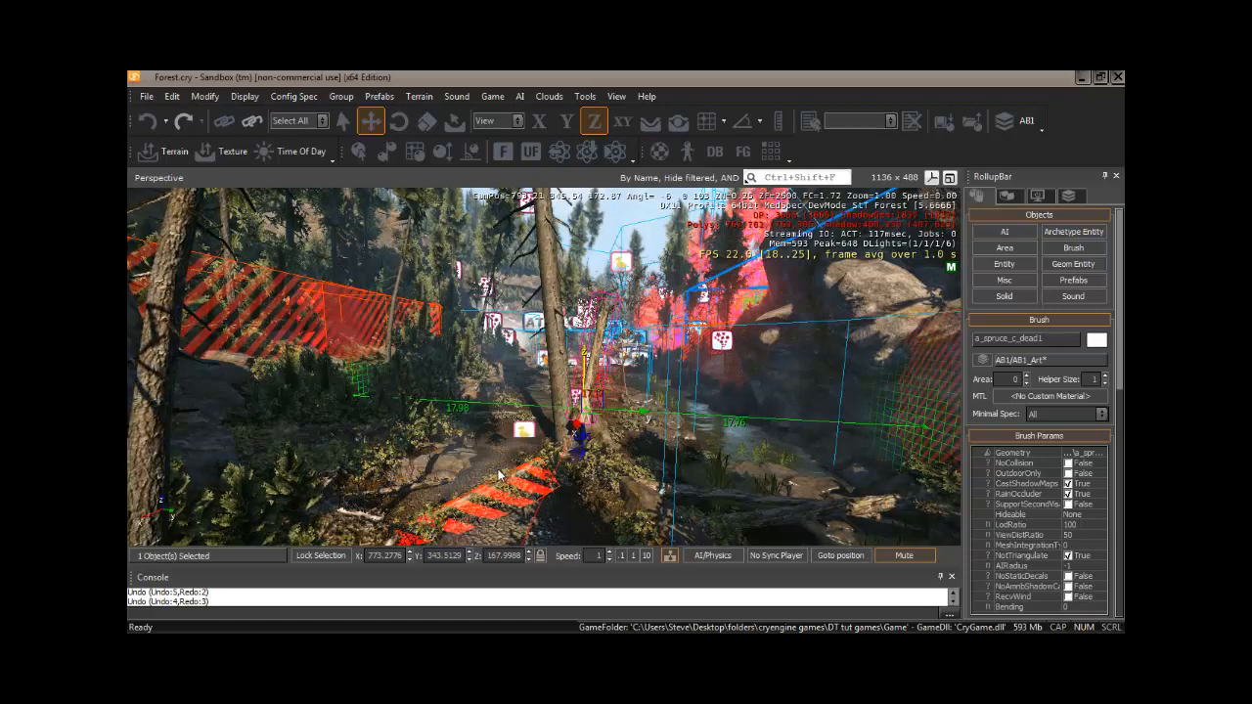
ctrl+shift+click(489, 474)
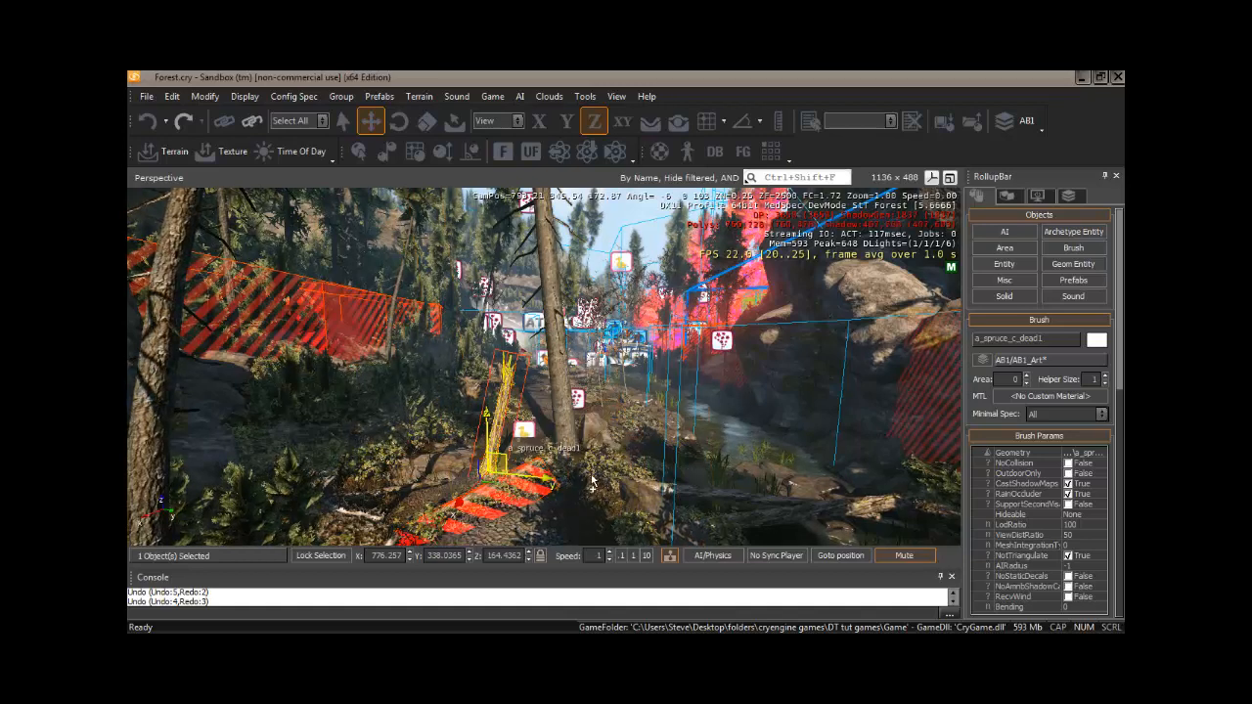
- Redo three edits and undo three edits on the dead spruce, then toggle Lock Selection
key(ctrl+shift+z)
key(ctrl+shift+z)
key(ctrl+shift+z)
key(ctrl+z)
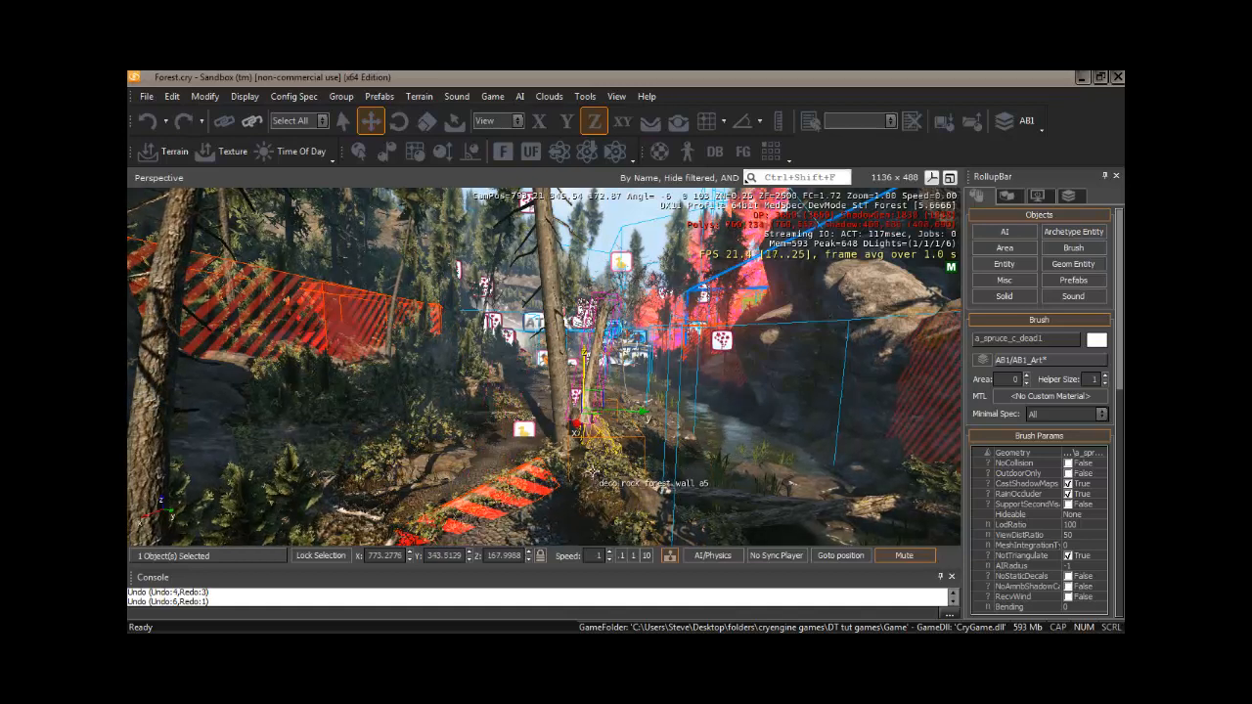
key(ctrl+z)
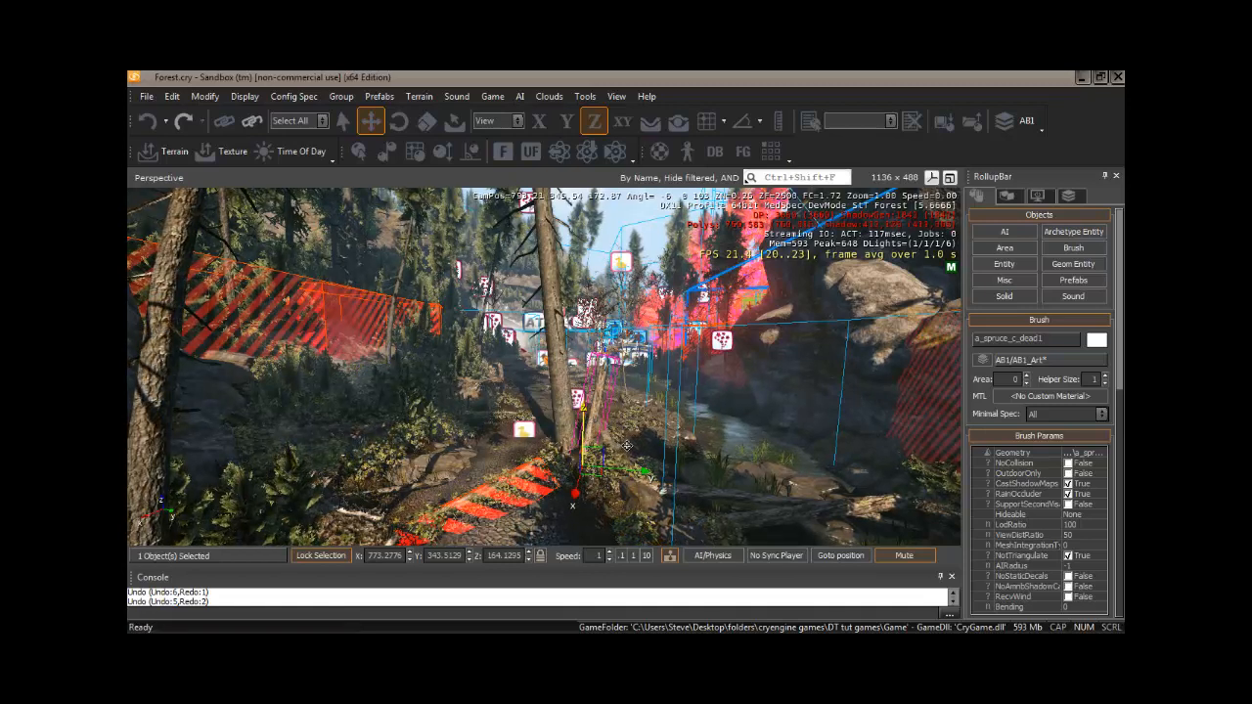
key(ctrl+z)
click(326, 557)
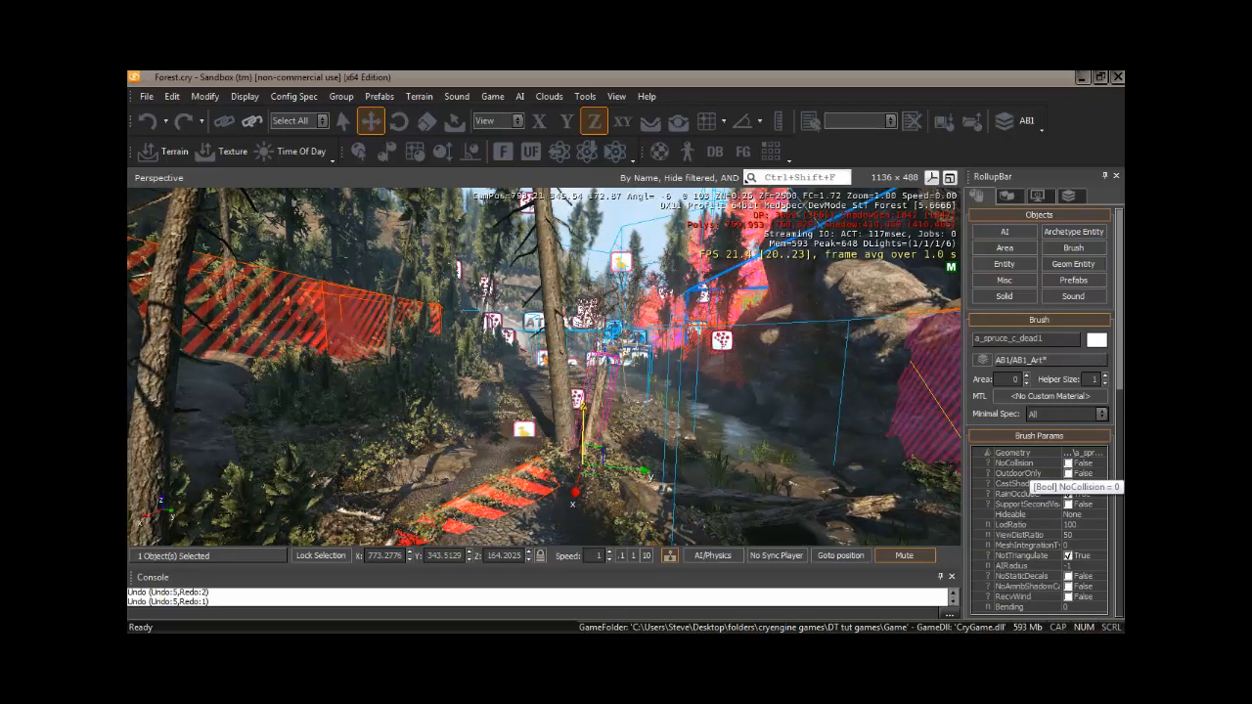
- Scroll through the brush parameters and operations of the selected tree in the Rollup Bar
drag(1122, 319, 1123, 401)
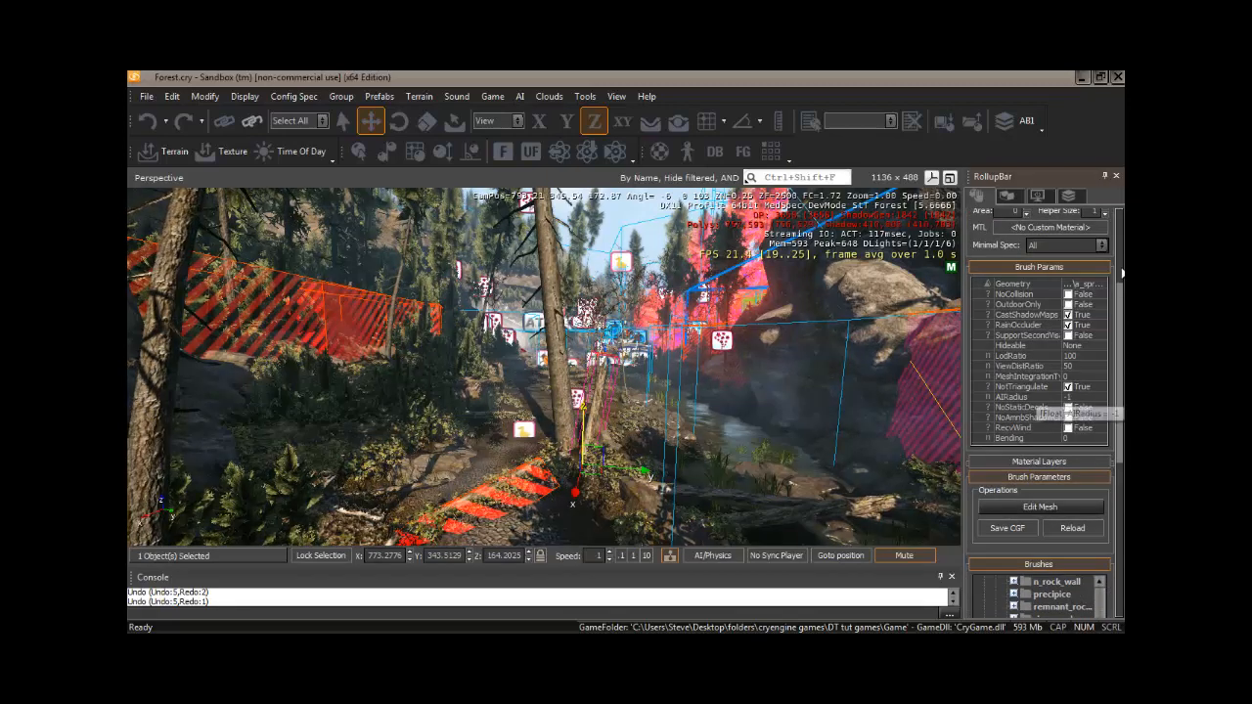
drag(1123, 299, 1123, 405)
scroll(1015, 257, up, 10)
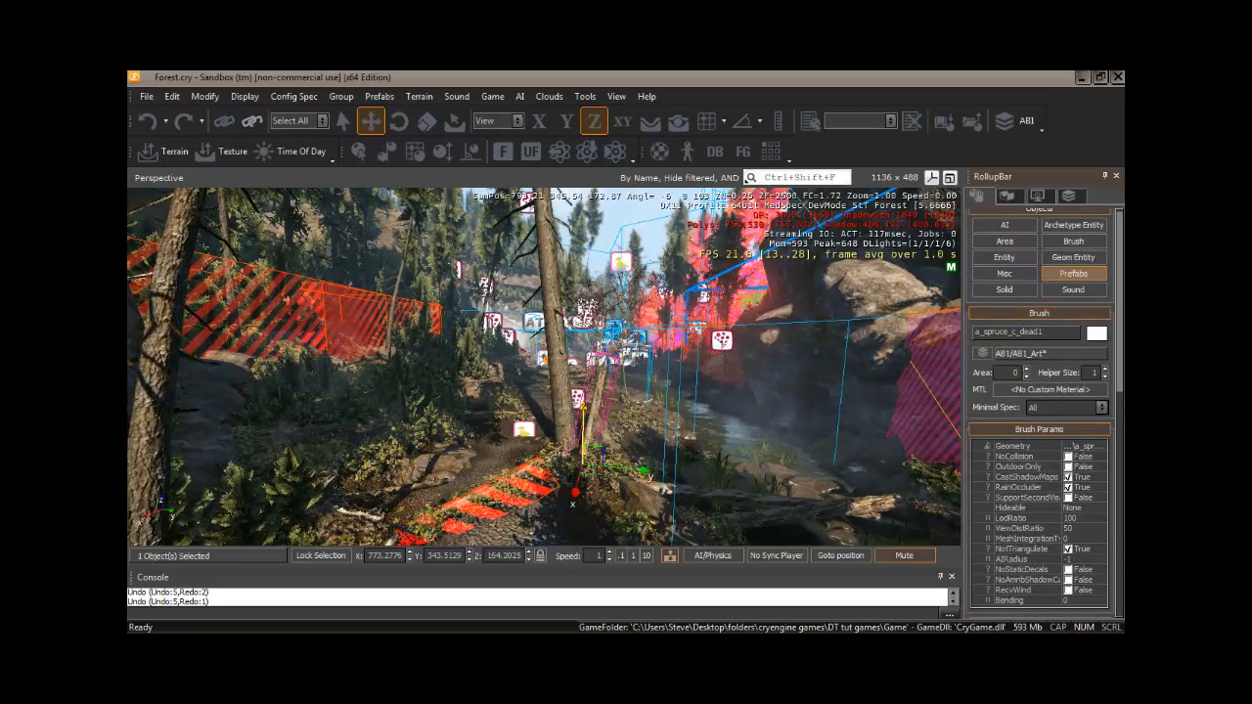
scroll(1121, 323, up, 1)
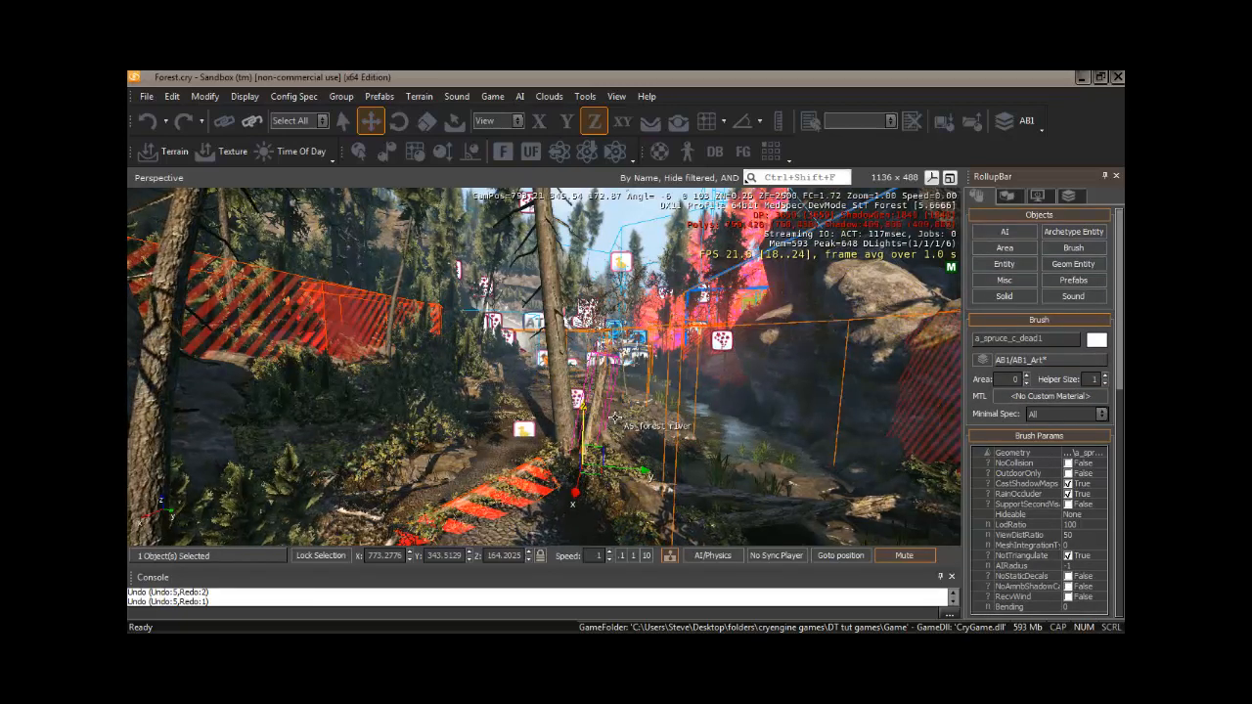
- Fly the camera forward through the forest, strafing and rotating the view
mouse_move(616, 423)
right_down()
mouse_move(623, 416)
mouse_move(614, 424)
right_up()
key(s)
key(w)
key(d)
key(a)
key(w)
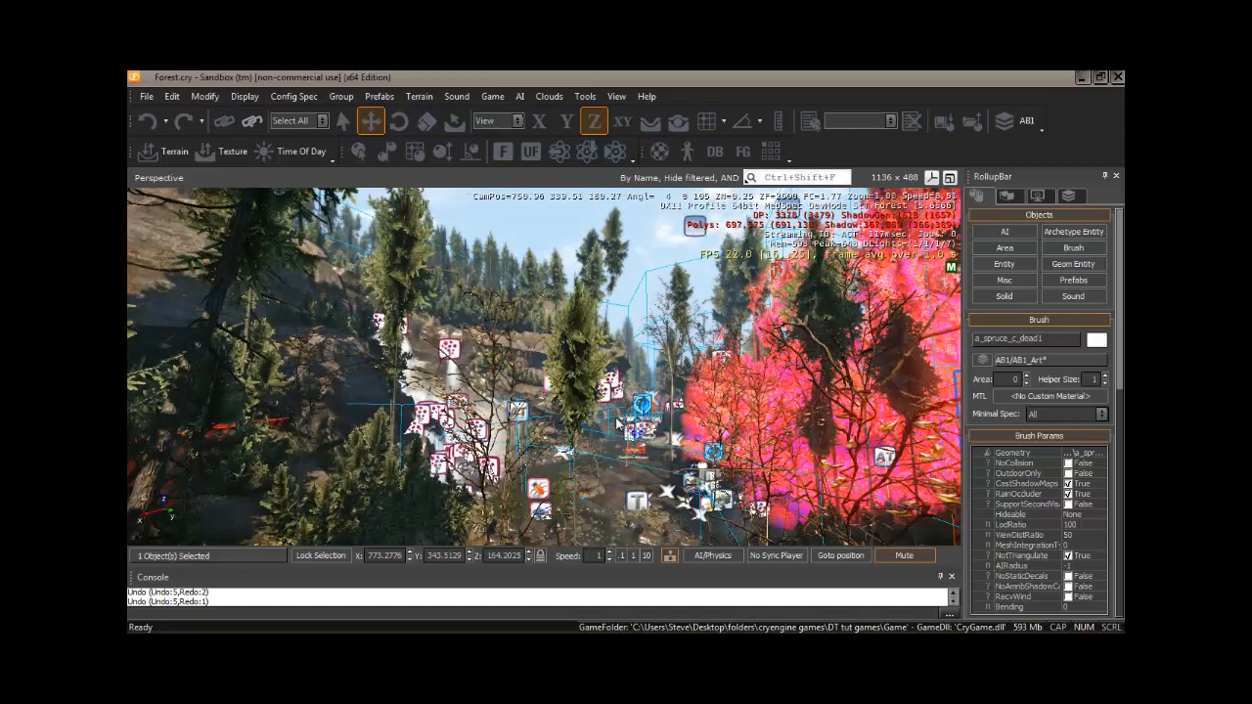